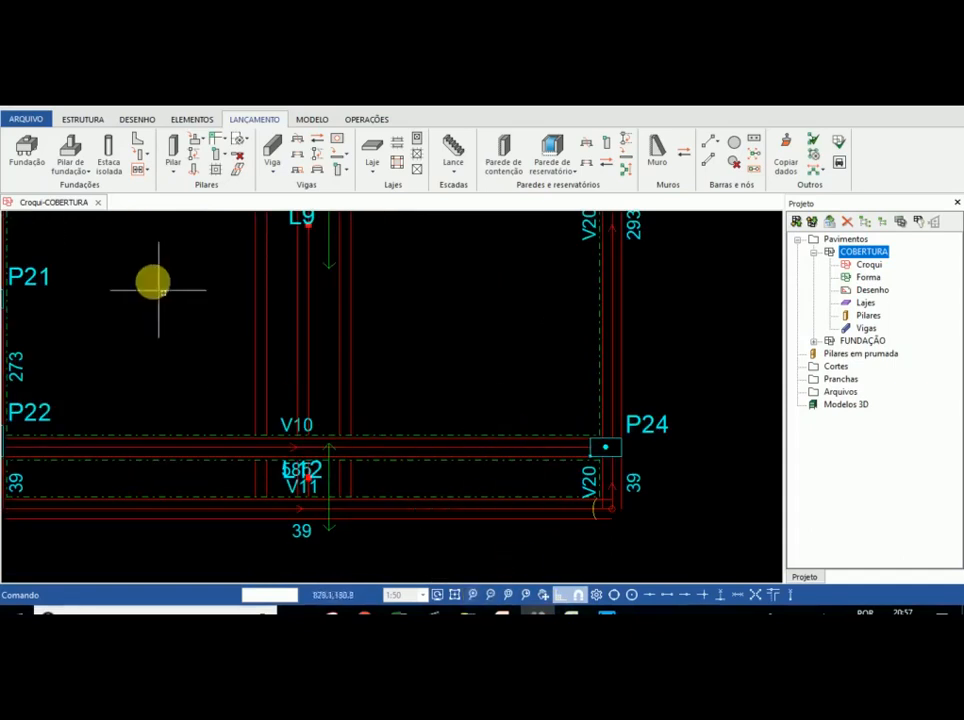
Open the detailed calculation report for beam V10 of the COBERTURA floor and view its positive reinforcement design
{"action": "left_click", "coordinate": [866, 329]}
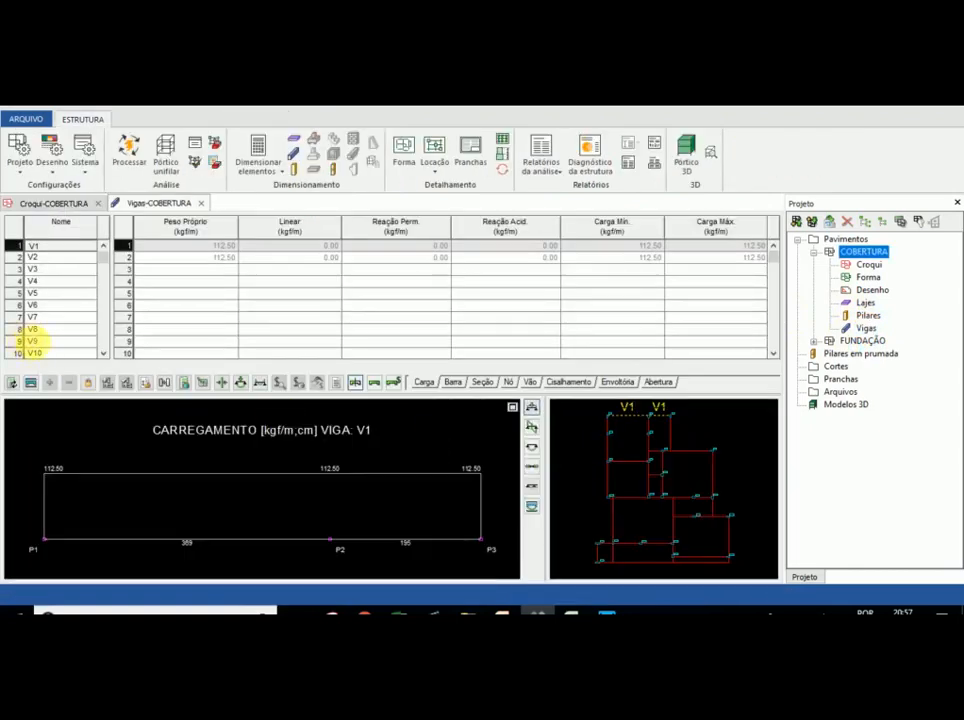
{"action": "left_click", "coordinate": [55, 352]}
{"action": "left_click", "coordinate": [337, 382]}
{"action": "left_click", "coordinate": [398, 445]}
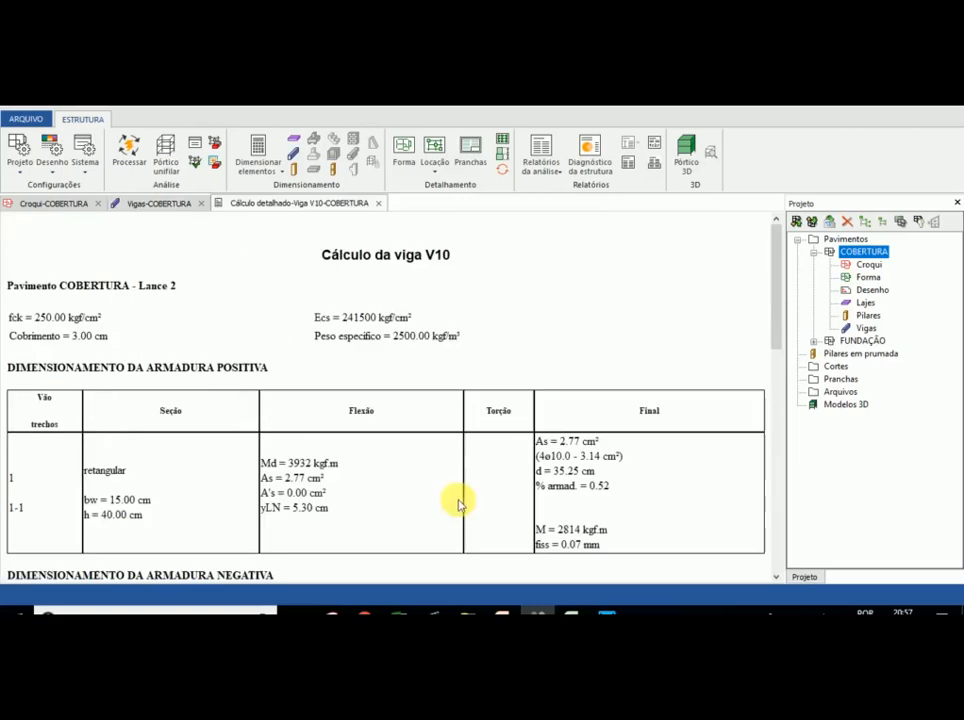
{"action": "scroll", "coordinate": [369, 440], "scroll_direction": "down", "scroll_amount": 3}
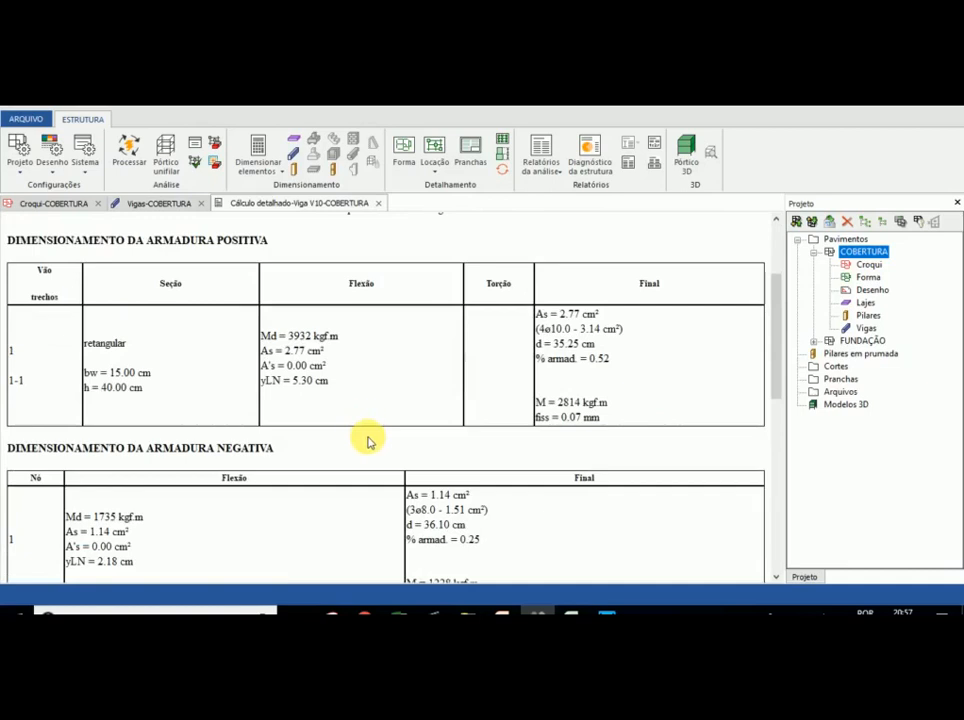
Switch to Excel and copy the x/d calculation block B3:D8 on sheet Plan2 to cell G3
{"action": "left_click", "coordinate": [574, 610]}
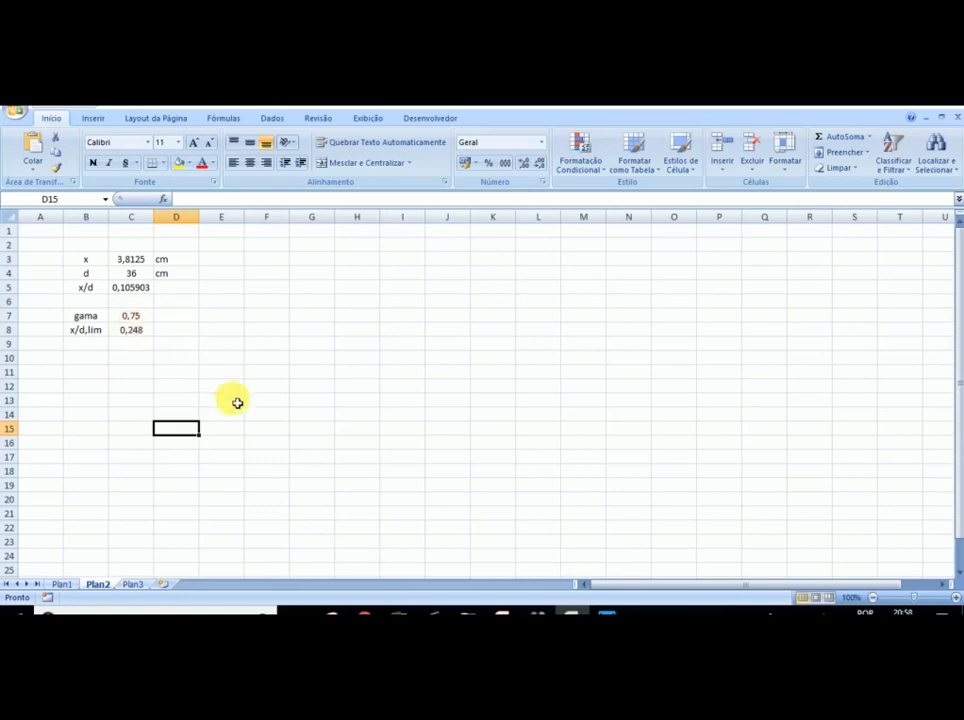
{"action": "left_click", "coordinate": [533, 612]}
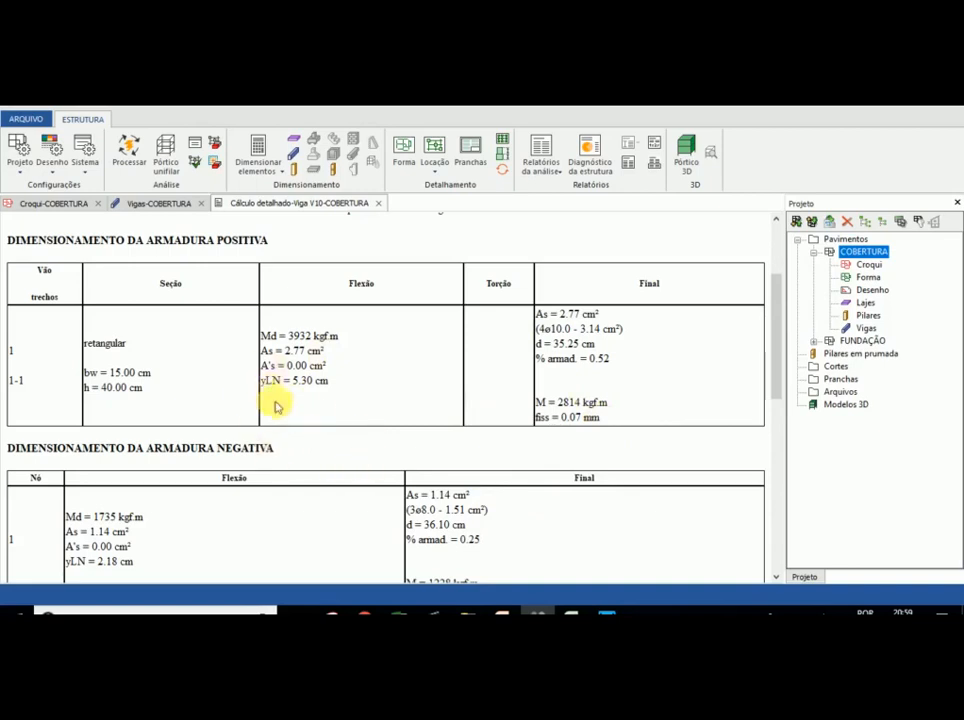
{"action": "left_click", "coordinate": [568, 612]}
{"action": "left_click_drag", "start_coordinate": [86, 259], "coordinate": [192, 333]}
{"action": "key", "text": "ctrl+c"}
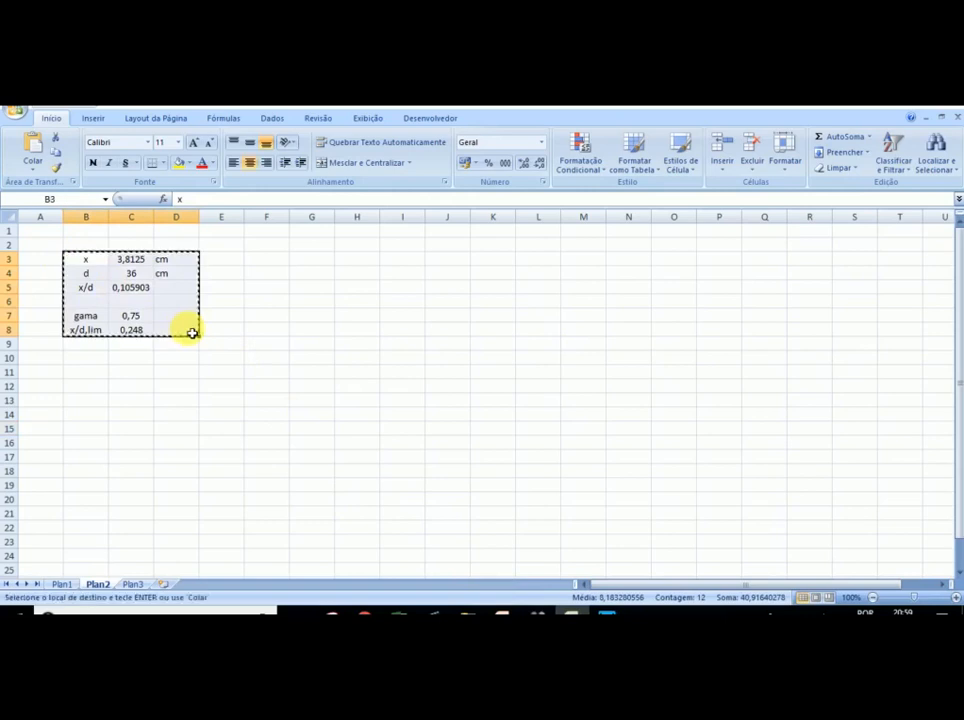
{"action": "left_click", "coordinate": [316, 263]}
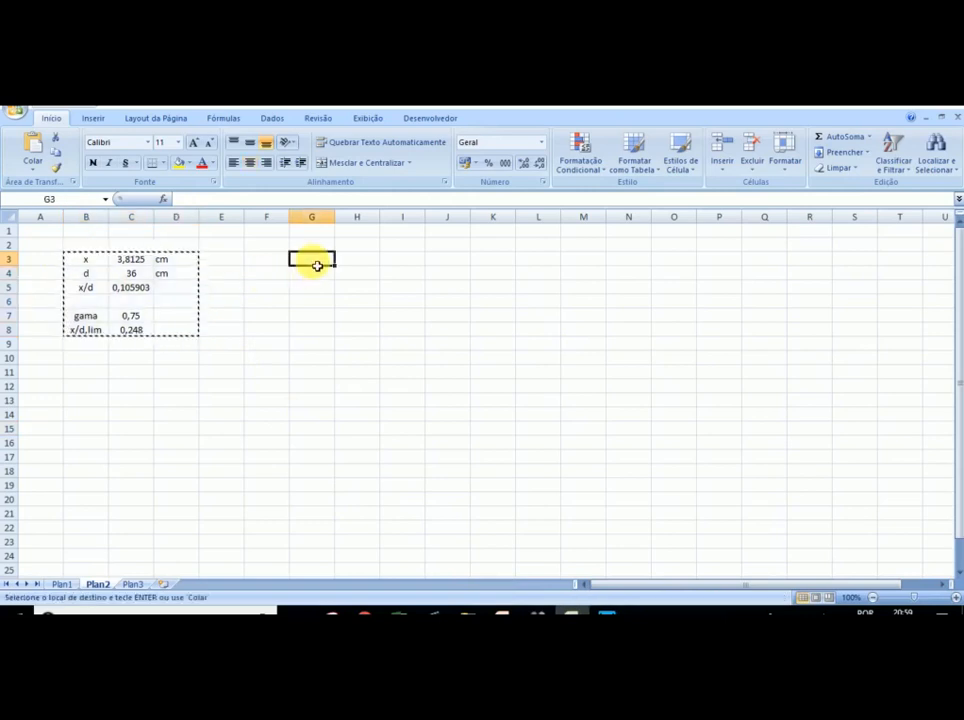
{"action": "key", "text": "Return"}
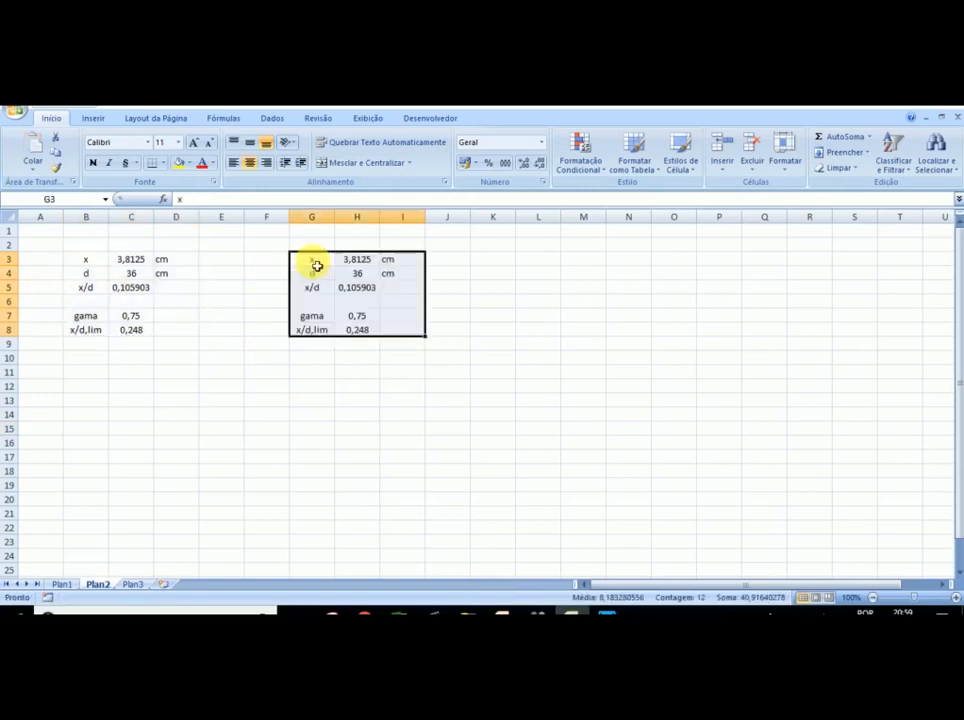
Clear the x, d, gama and x/d,lim values in the copied block, keeping the x/d formula
{"action": "left_click", "coordinate": [357, 264]}
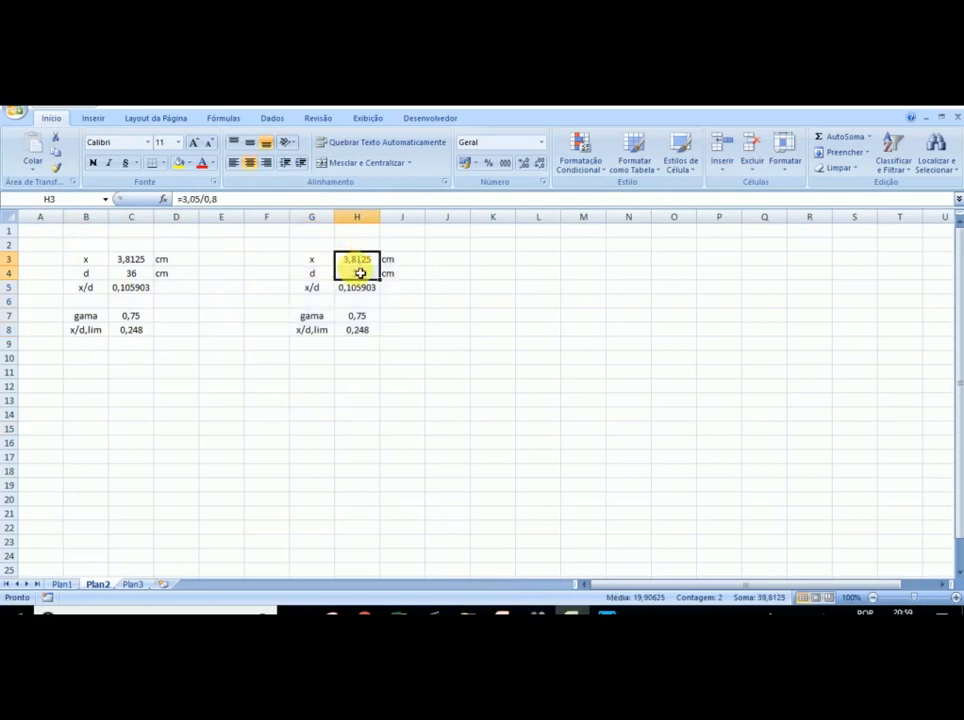
{"action": "key", "text": "Delete"}
{"action": "left_click", "coordinate": [354, 331]}
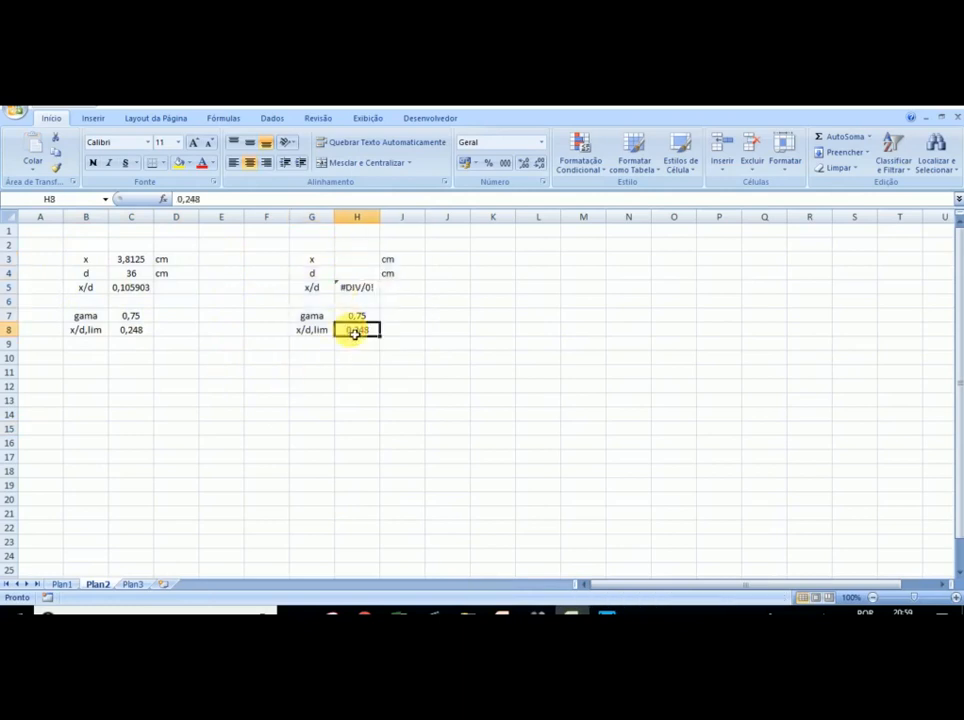
{"action": "key", "text": "Delete"}
{"action": "key", "text": "Up"}
{"action": "key", "text": "Delete"}
{"action": "left_click", "coordinate": [354, 334]}
Look up yLN for node 2 in the V10 report in Eberick, then enter =3,47/0,8 as x in cell H3 in Excel
{"action": "left_click", "coordinate": [355, 259]}
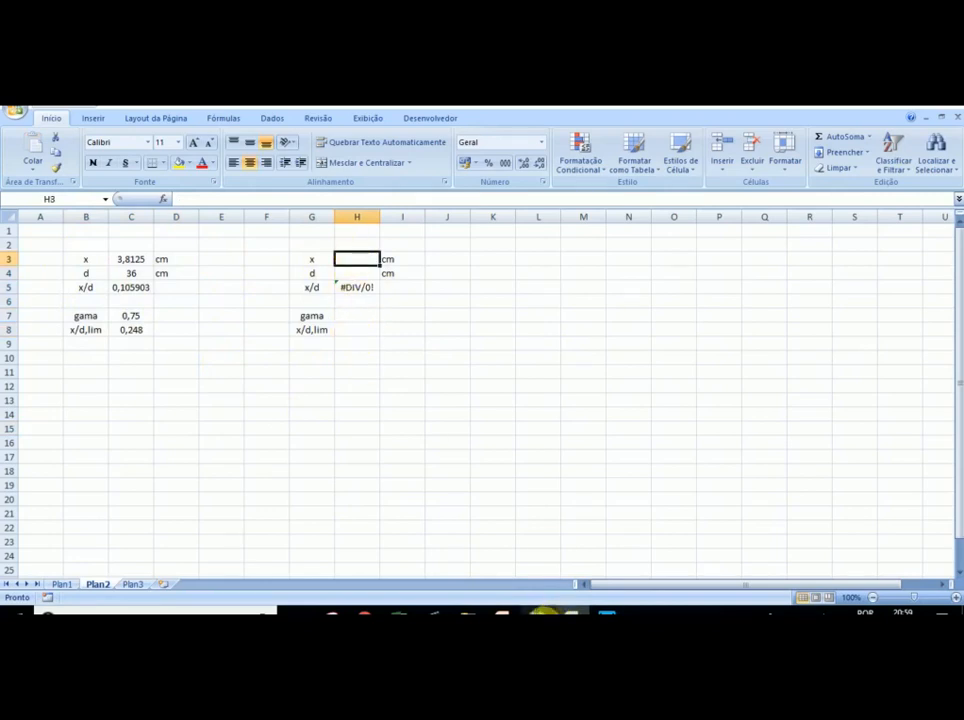
{"action": "left_click", "coordinate": [552, 612]}
{"action": "scroll", "coordinate": [338, 415], "scroll_direction": "down", "scroll_amount": 3}
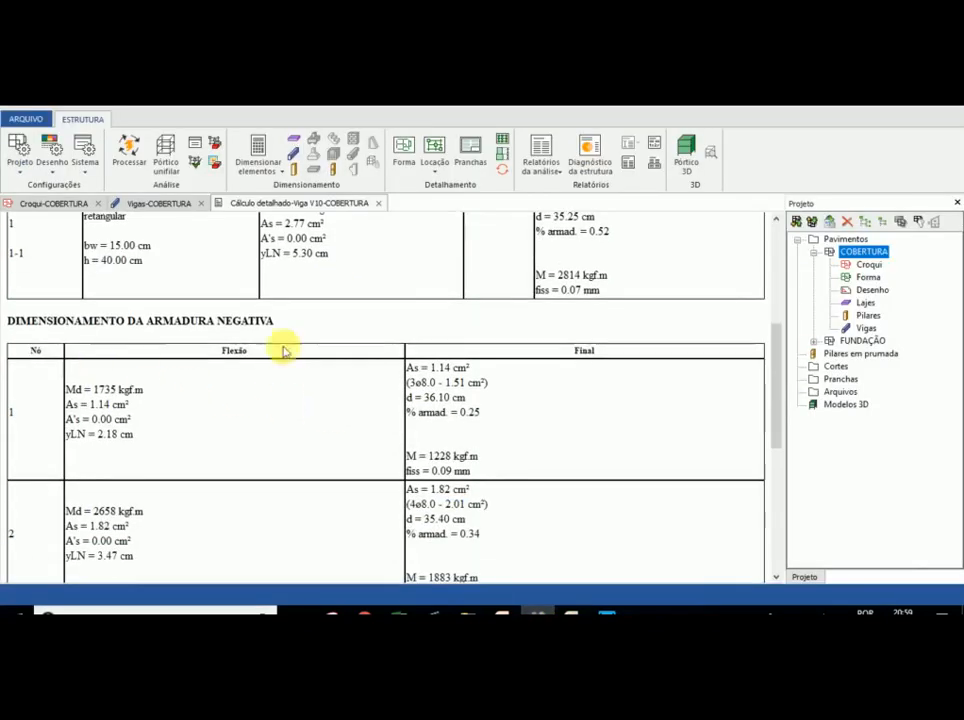
{"action": "scroll", "coordinate": [200, 374], "scroll_direction": "down", "scroll_amount": 1}
{"action": "scroll", "coordinate": [173, 373], "scroll_direction": "down", "scroll_amount": 1}
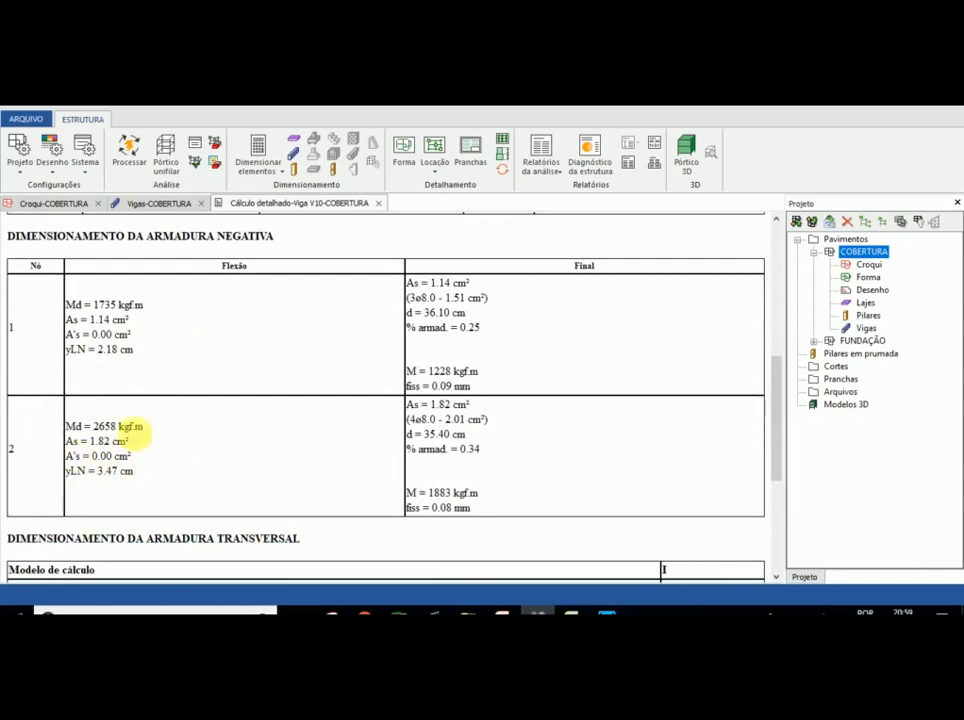
{"action": "left_click", "coordinate": [70, 210]}
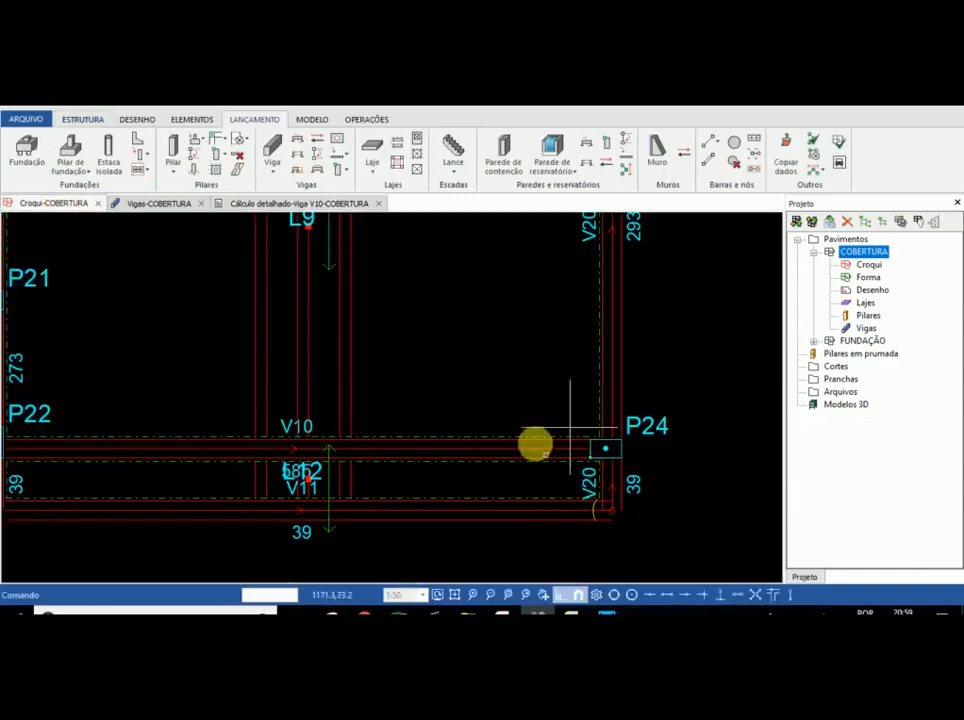
{"action": "left_click", "coordinate": [330, 204]}
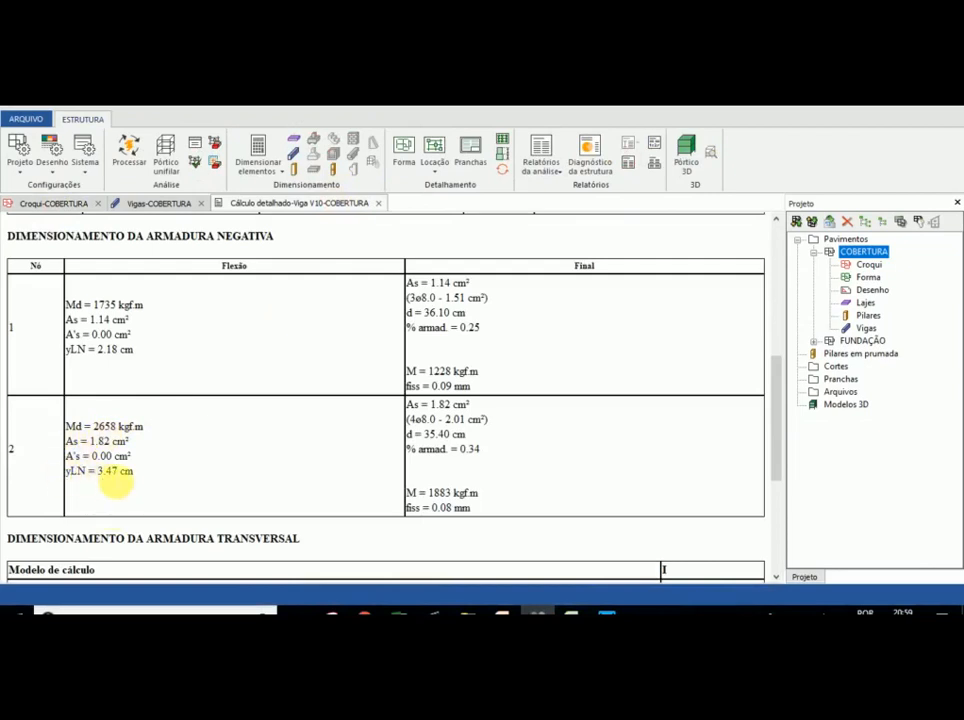
{"action": "key", "text": "alt+Tab"}
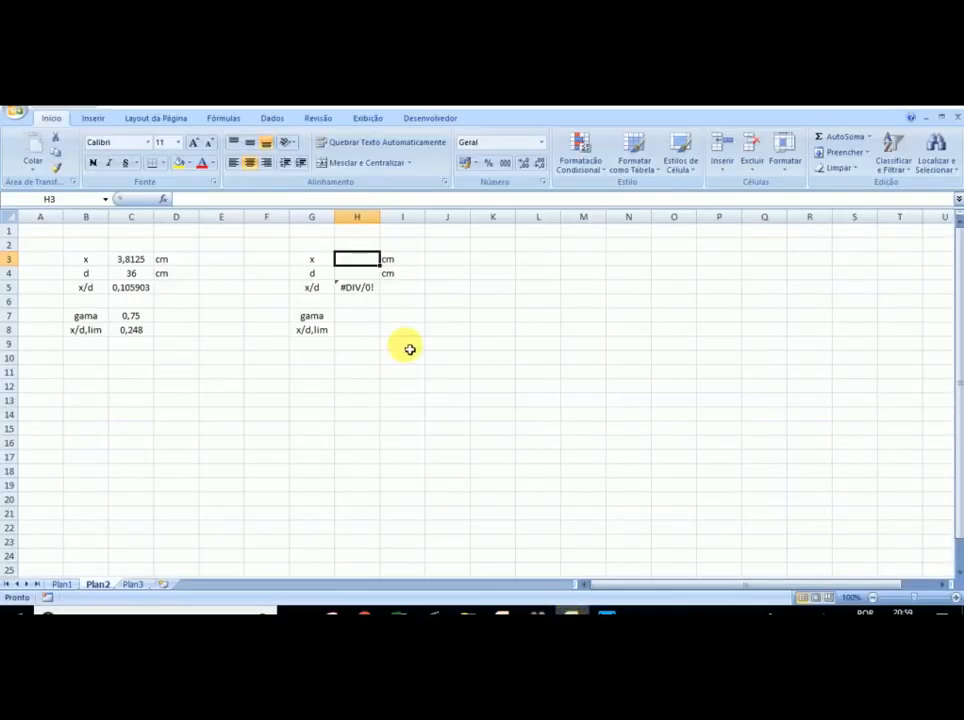
{"action": "type", "text": "=3,"}
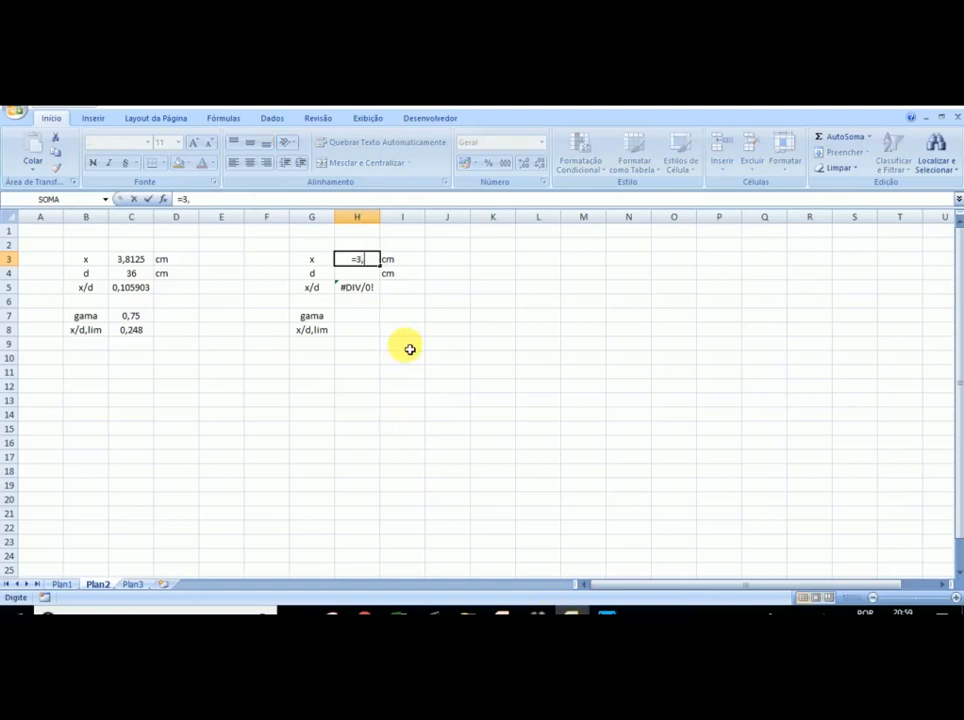
{"action": "type", "text": "47/0,8"}
{"action": "key", "text": "Return"}
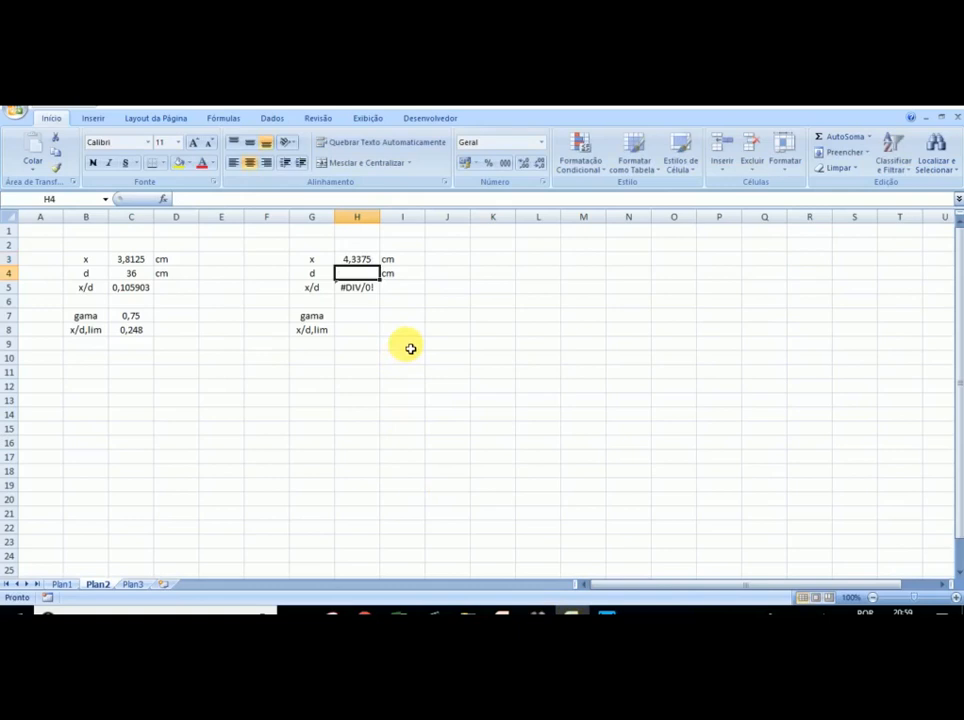
Check the effective depth for node 2 in the Eberick report and enter d as 35,4 in cell H4 in Excel
{"action": "left_click", "coordinate": [538, 614]}
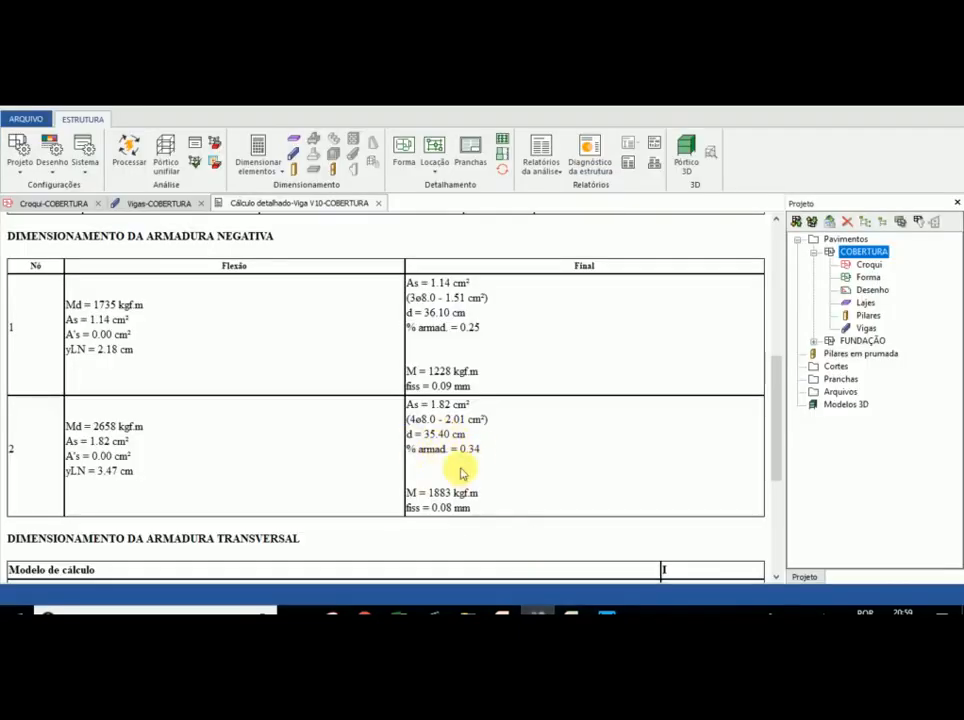
{"action": "key", "text": "alt+Tab"}
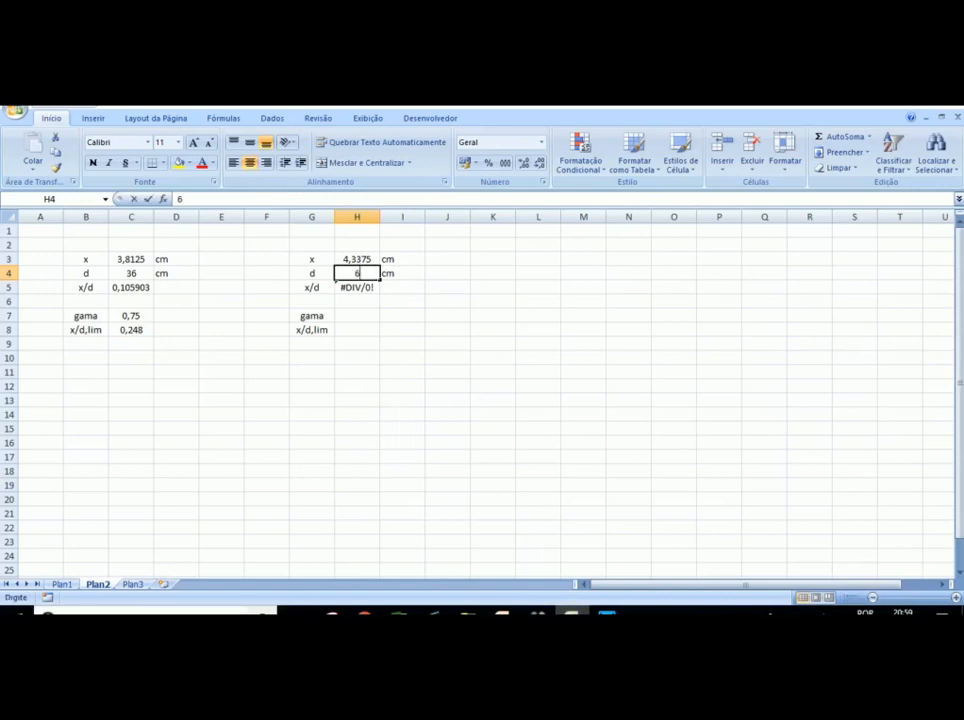
{"action": "type", "text": "6"}
{"action": "key", "text": "BackSpace"}
{"action": "type", "text": "35,4"}
{"action": "key", "text": "Return"}
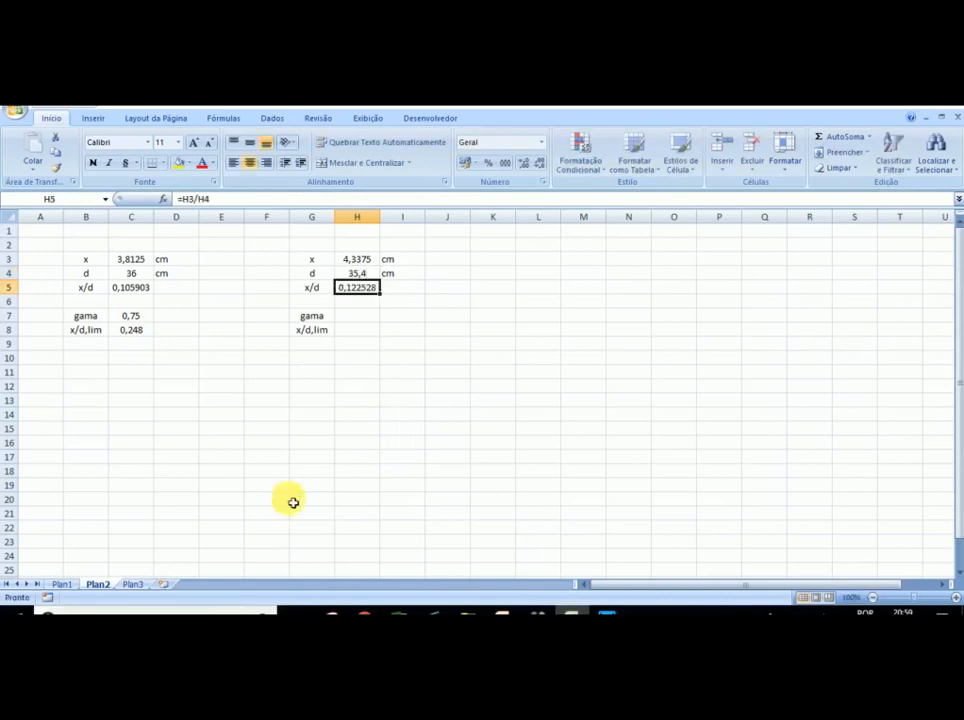
Enter gama as 0,6 and x/d,lim as 0,25 in the copied block, and compare x/d with the limit
{"action": "left_click", "coordinate": [356, 317]}
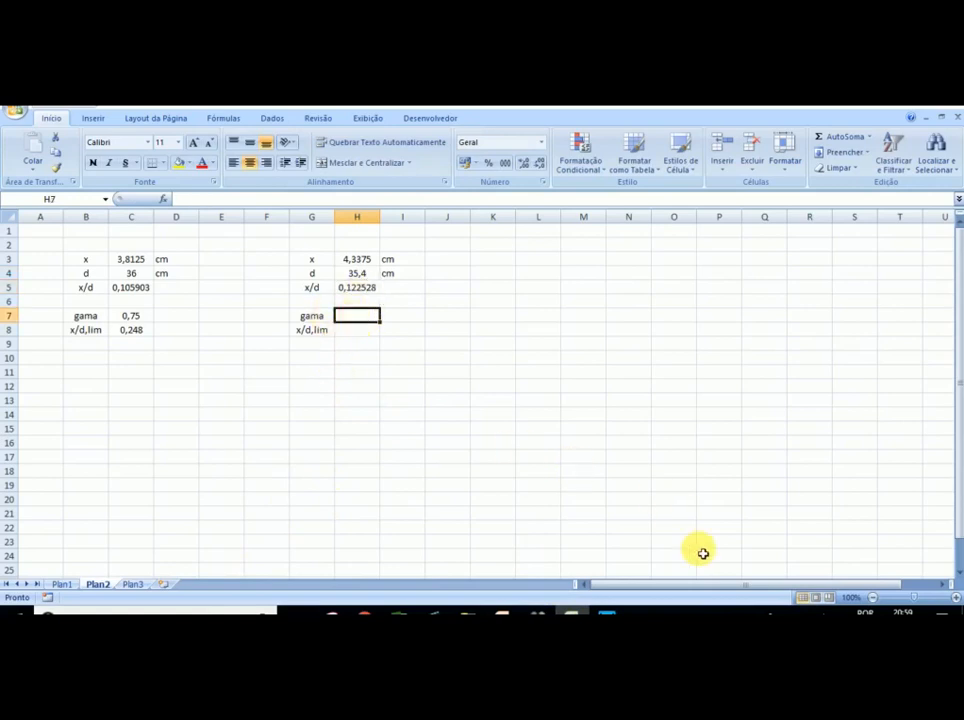
{"action": "type", "text": "0,6"}
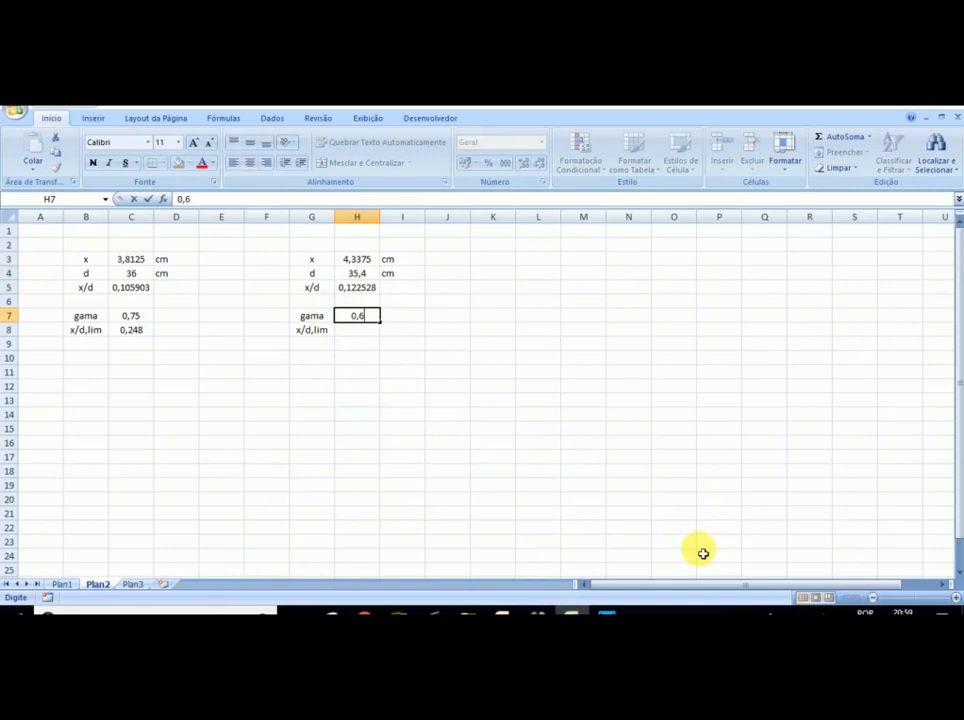
{"action": "key", "text": "Return"}
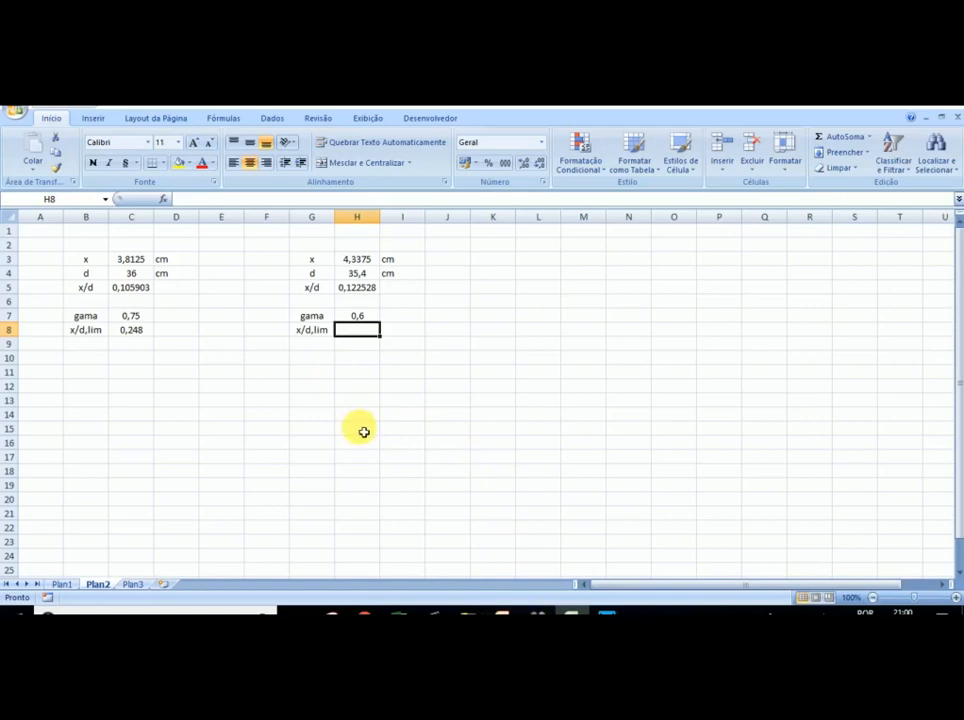
{"action": "type", "text": "0"}
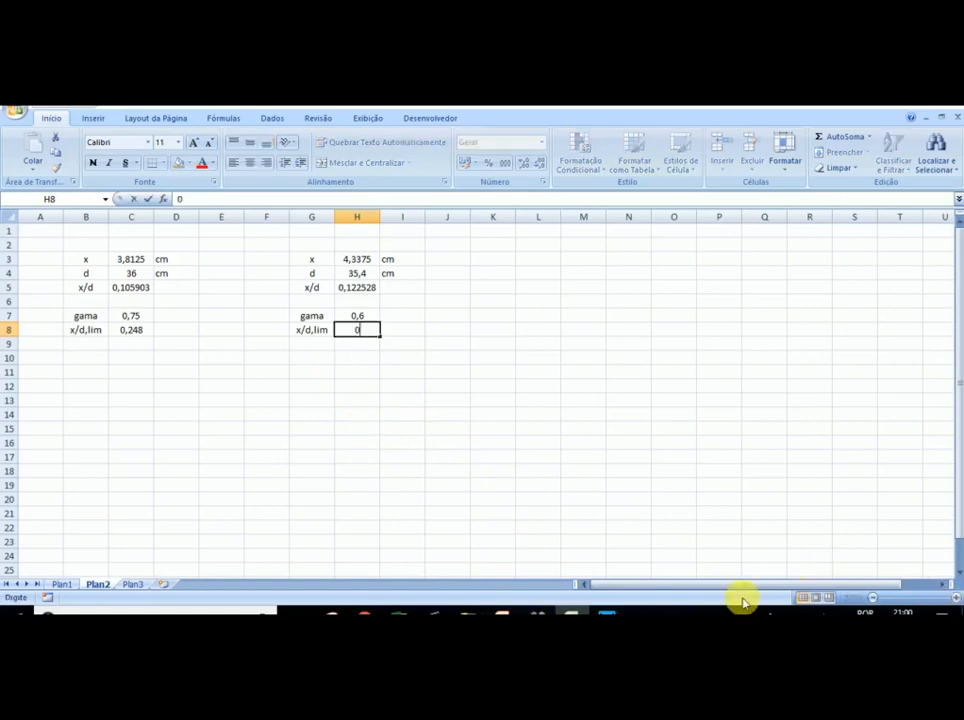
{"action": "type", "text": ",25"}
{"action": "key", "text": "Return"}
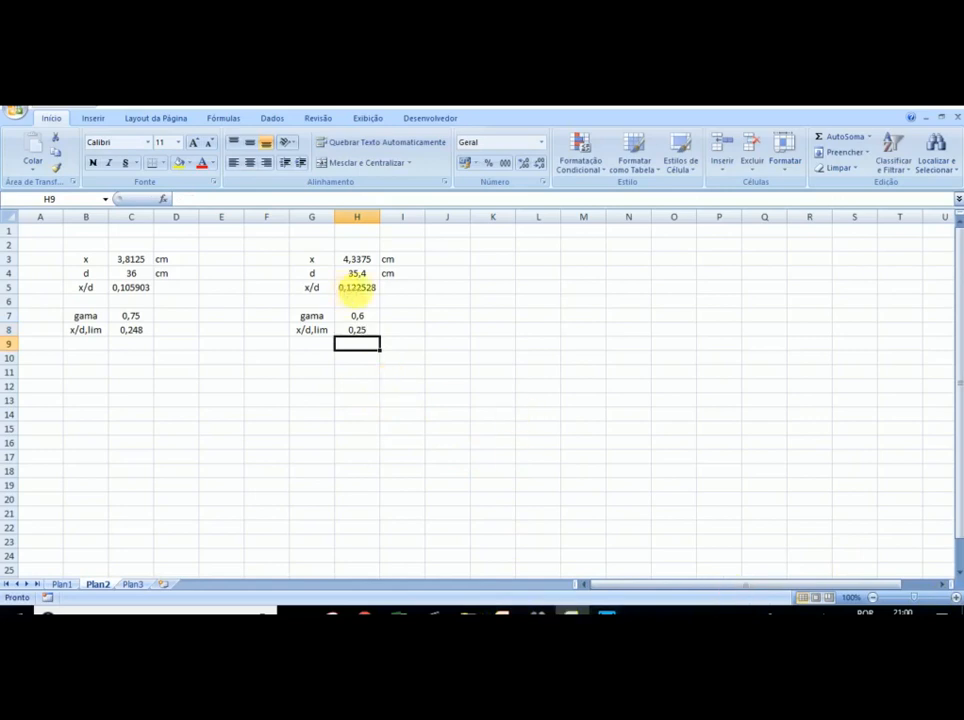
{"action": "left_click", "coordinate": [366, 288]}
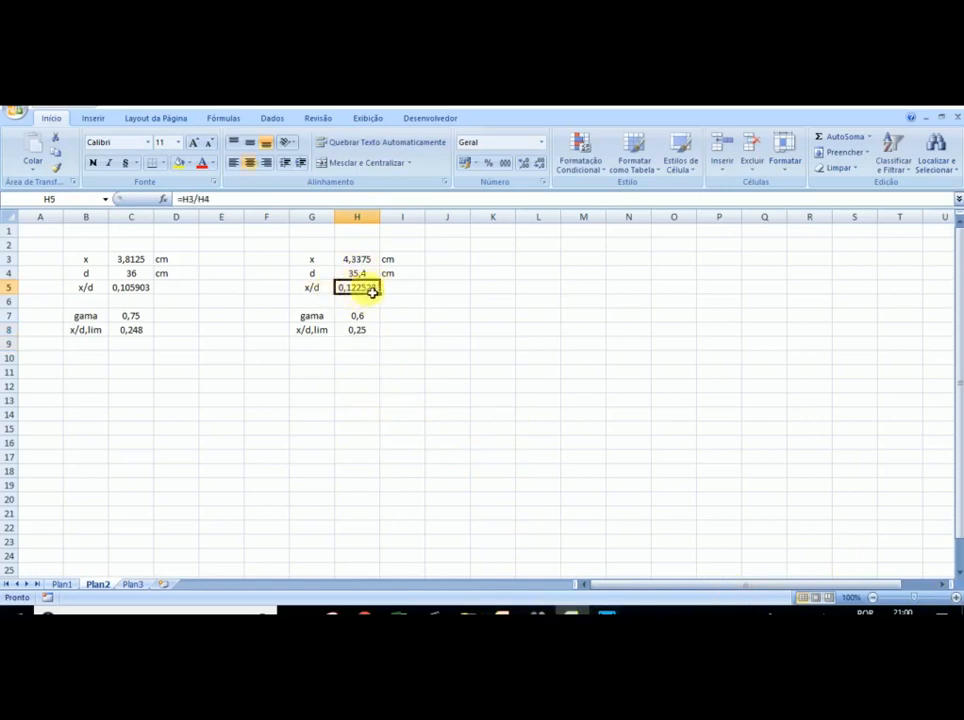
{"action": "left_click", "coordinate": [358, 332]}
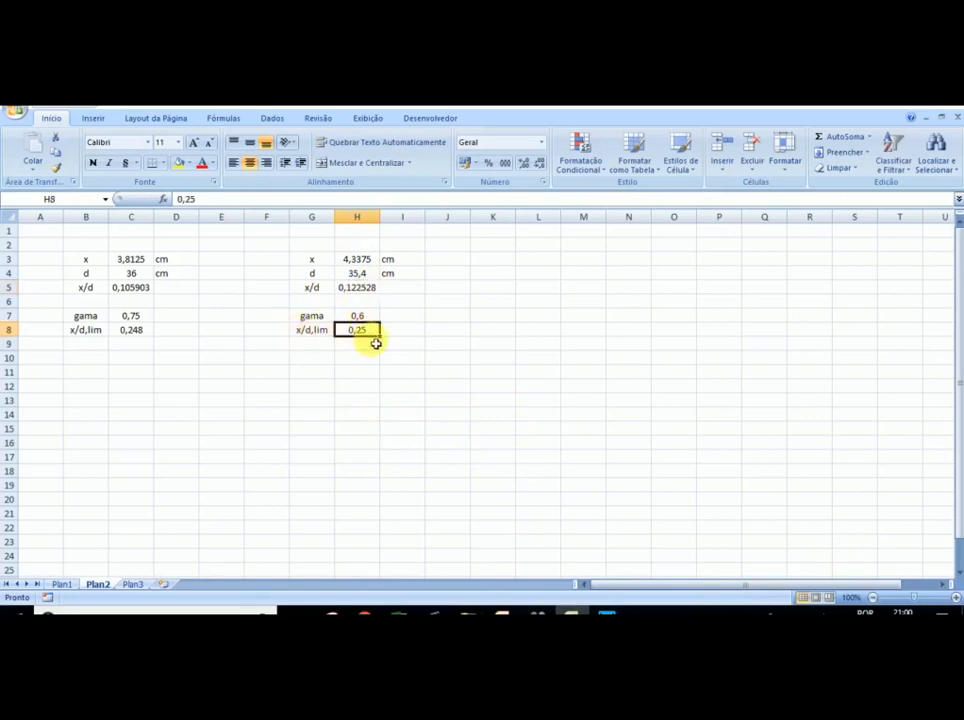
{"action": "left_click", "coordinate": [324, 290]}
{"action": "left_click", "coordinate": [322, 333]}
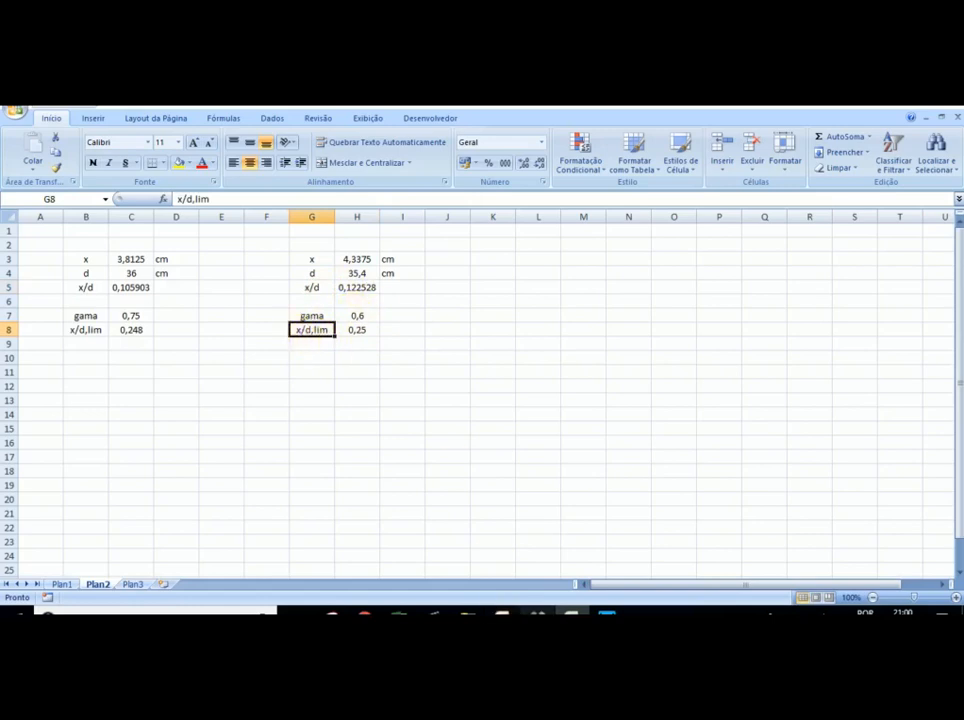
Switch back to Eberick and close the V10 calculation report and the COBERTURA beams window
{"action": "left_click", "coordinate": [537, 612]}
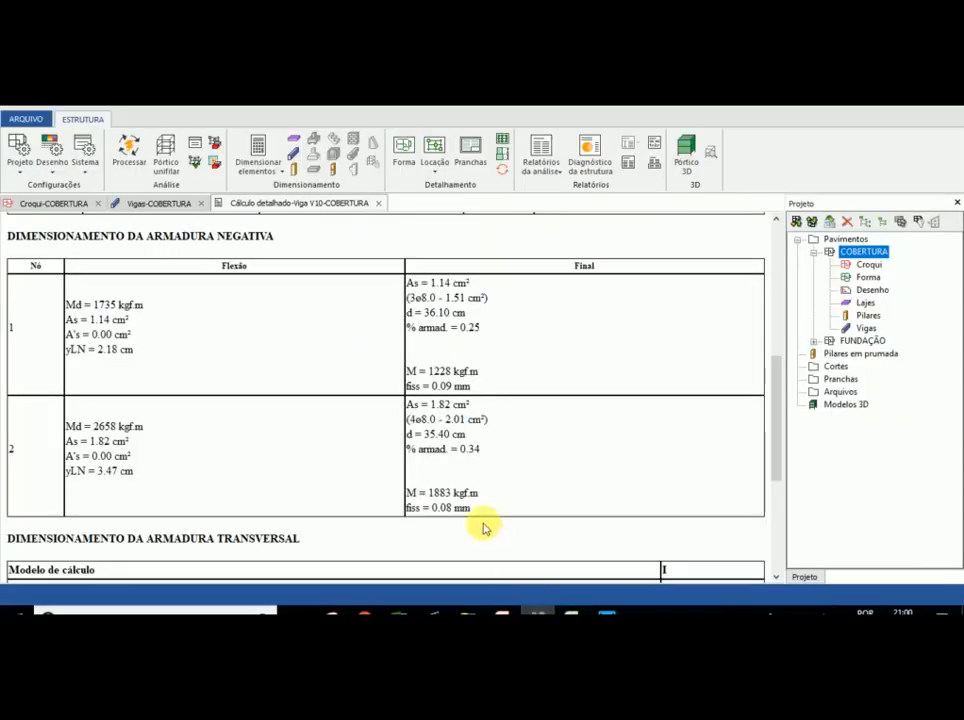
{"action": "left_click", "coordinate": [378, 203]}
{"action": "left_click", "coordinate": [200, 203]}
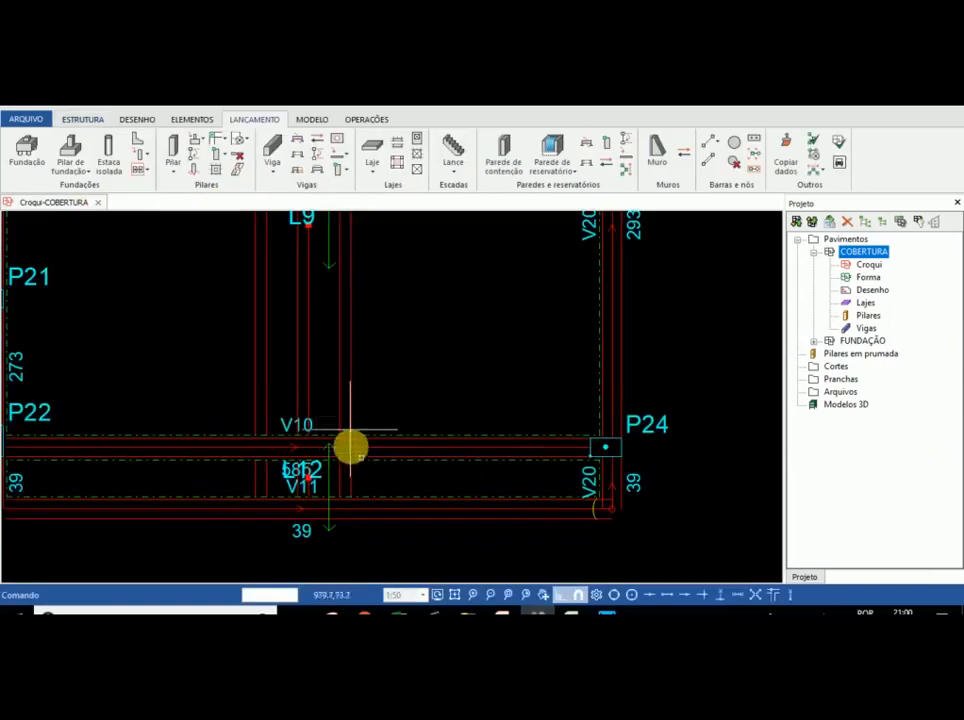
Make beam V10's final support (Vínculo final) Semirrígido with a 40% stiffness reduction in the beam's model settings
{"action": "double_click", "coordinate": [298, 449]}
{"action": "left_click", "coordinate": [566, 238]}
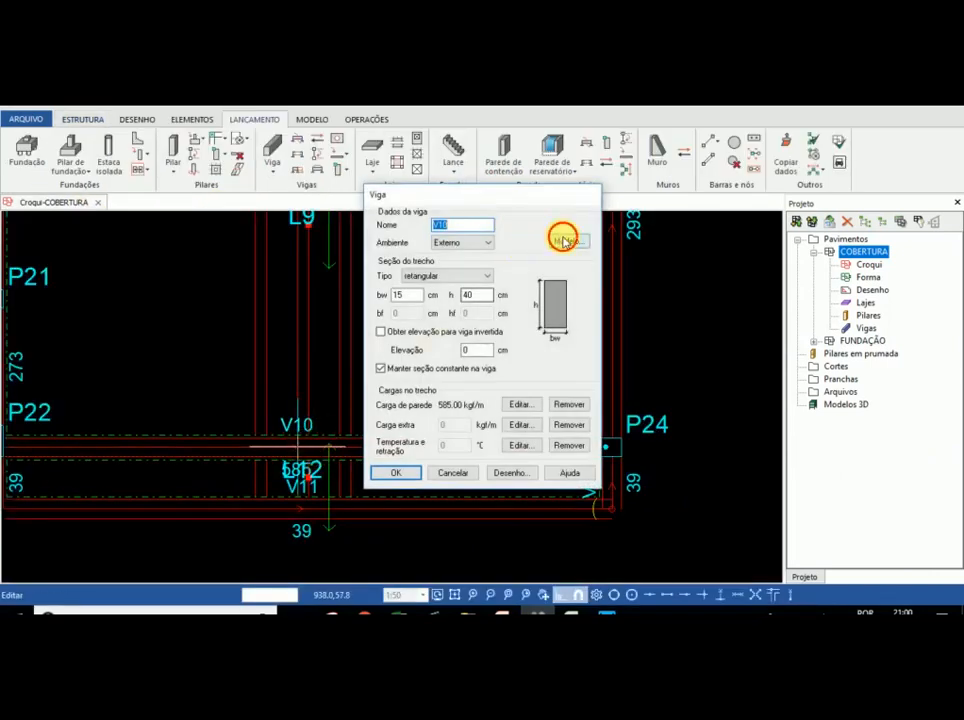
{"action": "left_click", "coordinate": [648, 315]}
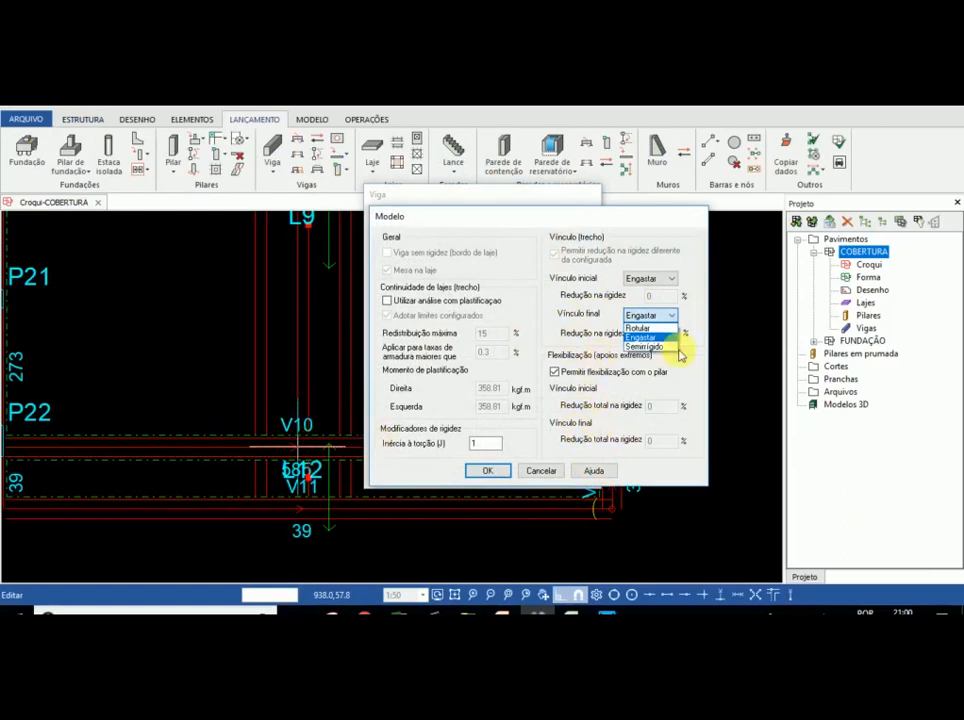
{"action": "left_click", "coordinate": [648, 347]}
{"action": "double_click", "coordinate": [662, 333]}
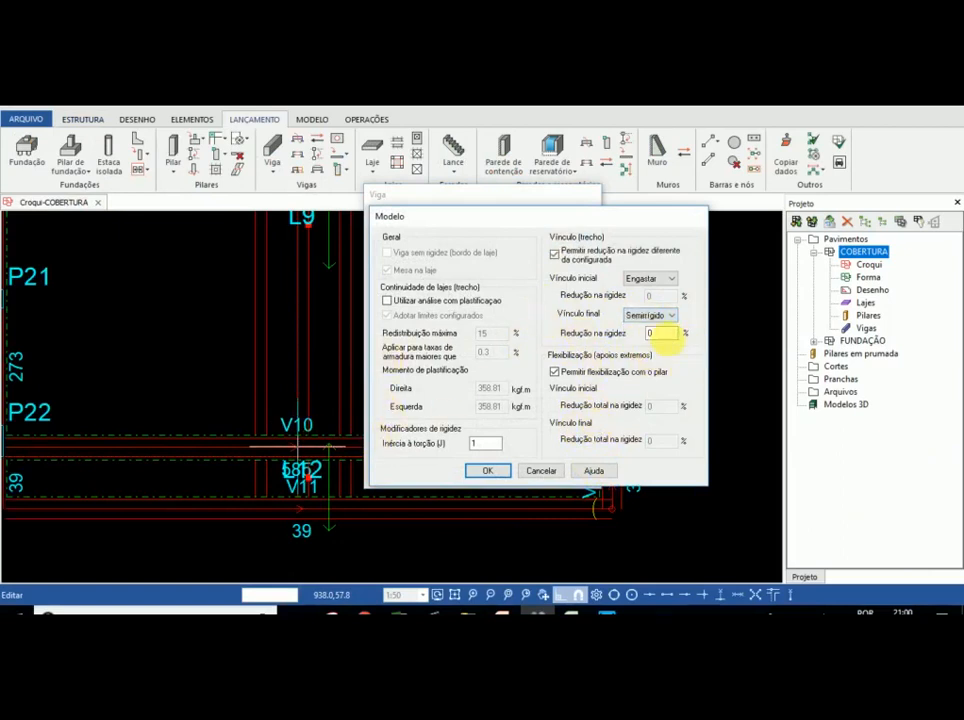
{"action": "type", "text": "40"}
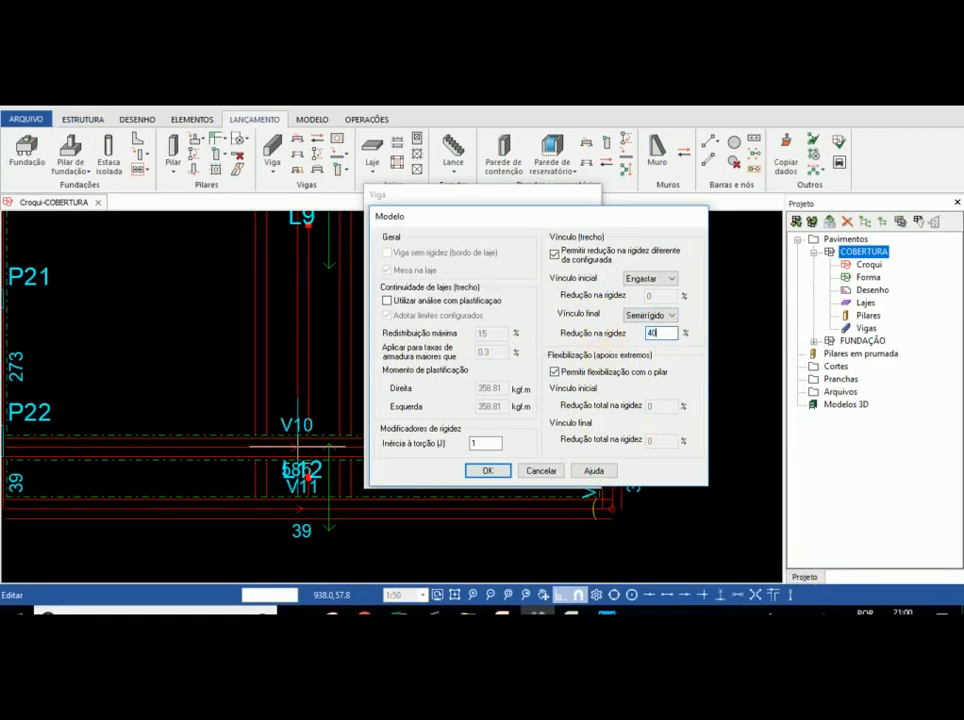
{"action": "left_click", "coordinate": [476, 476]}
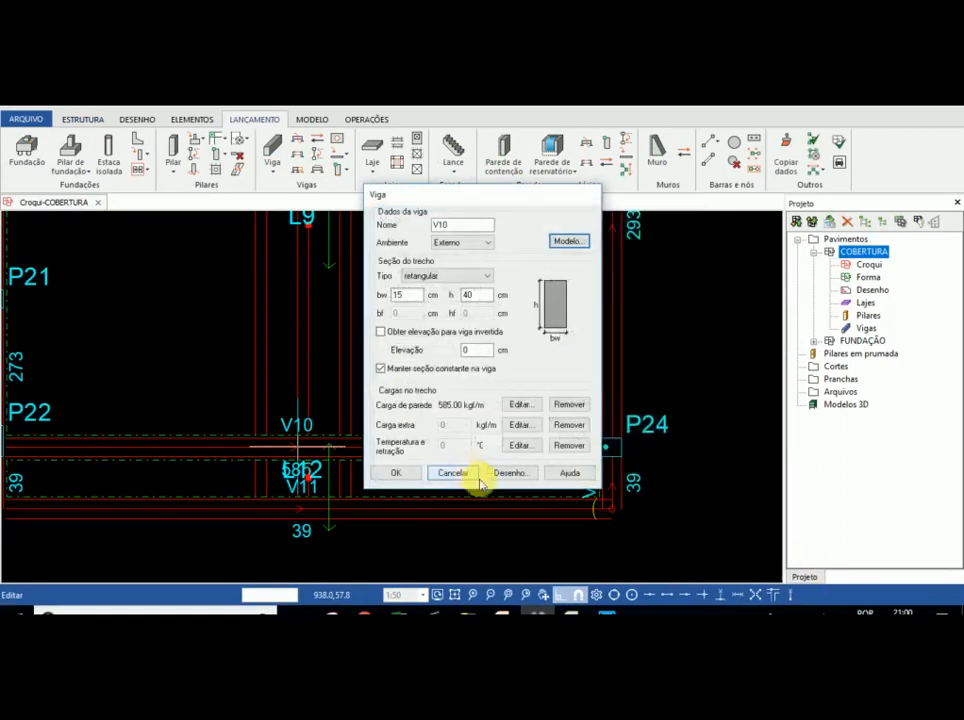
{"action": "left_click", "coordinate": [394, 469]}
Process the structure again with V10's modified support and run the analysis
{"action": "scroll", "coordinate": [607, 455], "scroll_direction": "up", "scroll_amount": 2}
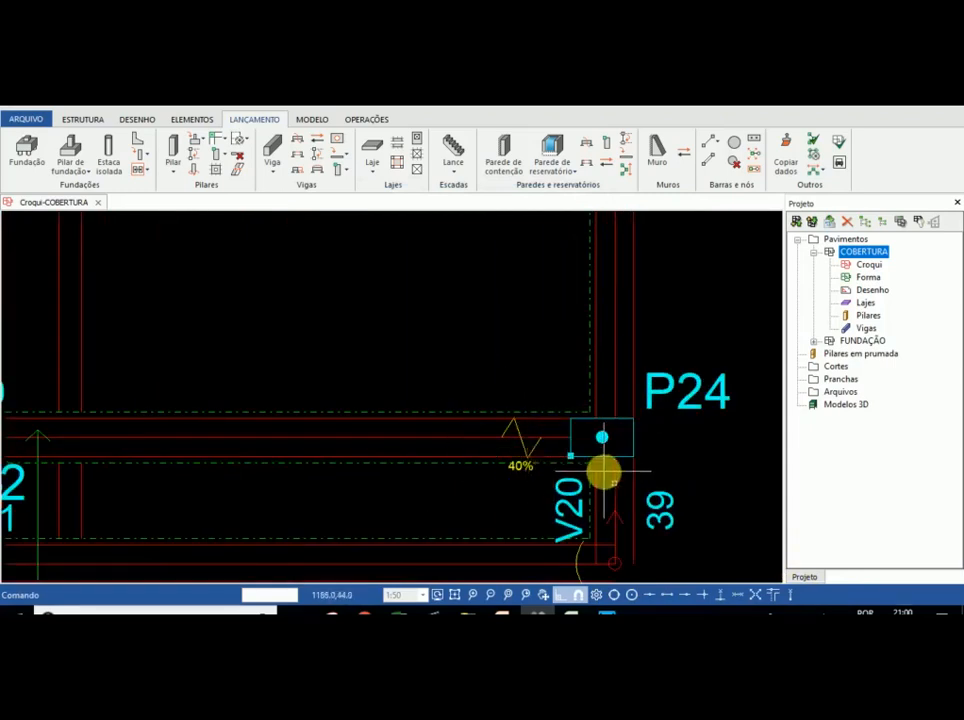
{"action": "scroll", "coordinate": [613, 475], "scroll_direction": "down", "scroll_amount": 3}
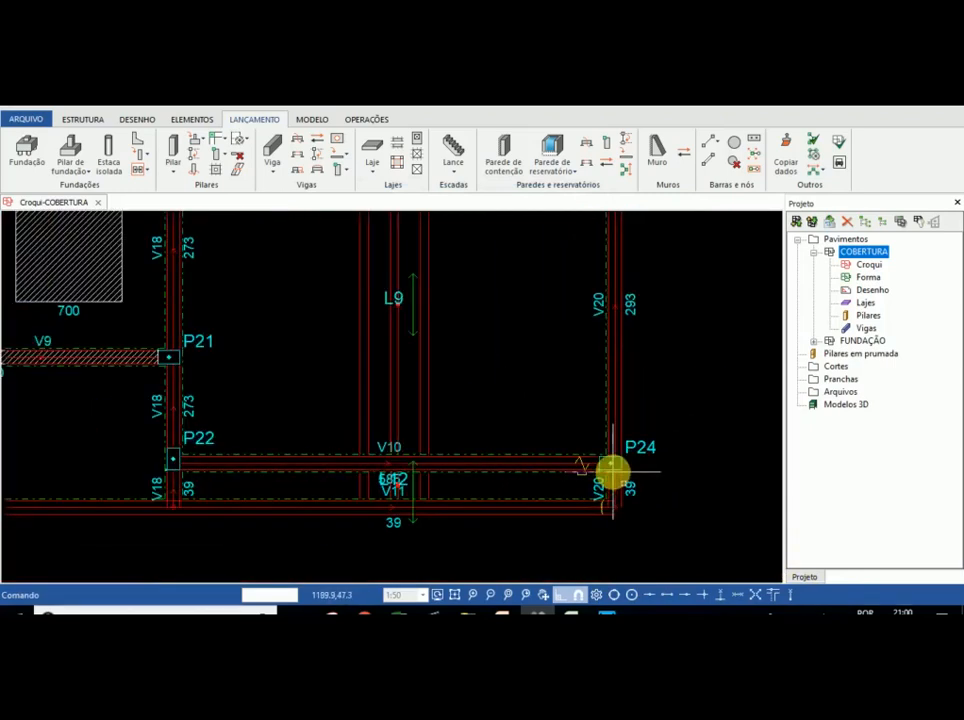
{"action": "scroll", "coordinate": [440, 516], "scroll_direction": "up", "scroll_amount": 2}
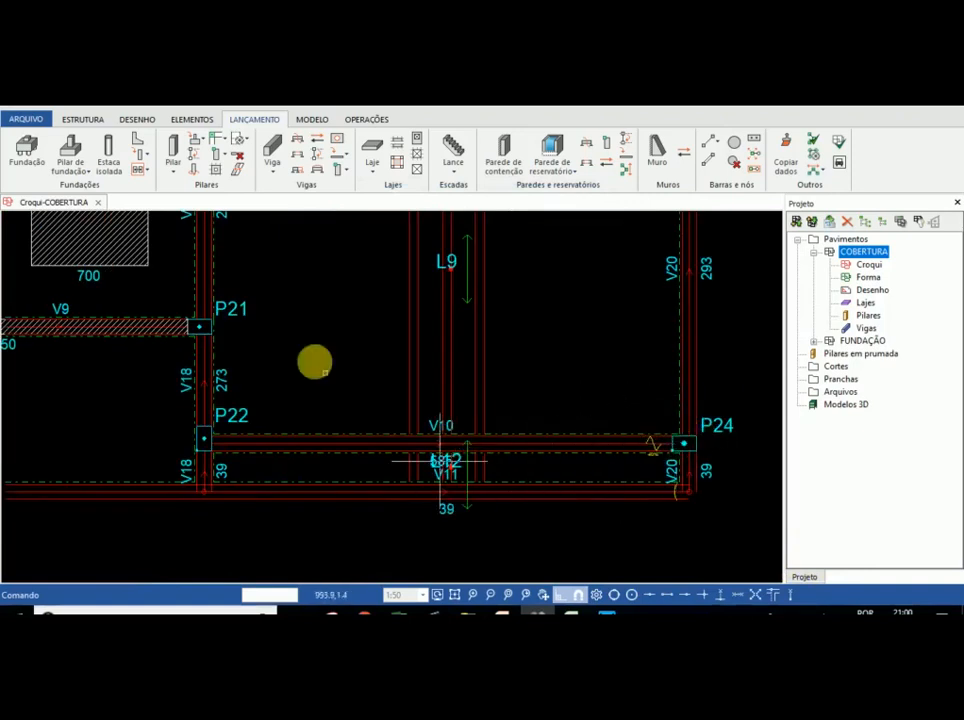
{"action": "left_click", "coordinate": [97, 119]}
{"action": "left_click", "coordinate": [129, 150]}
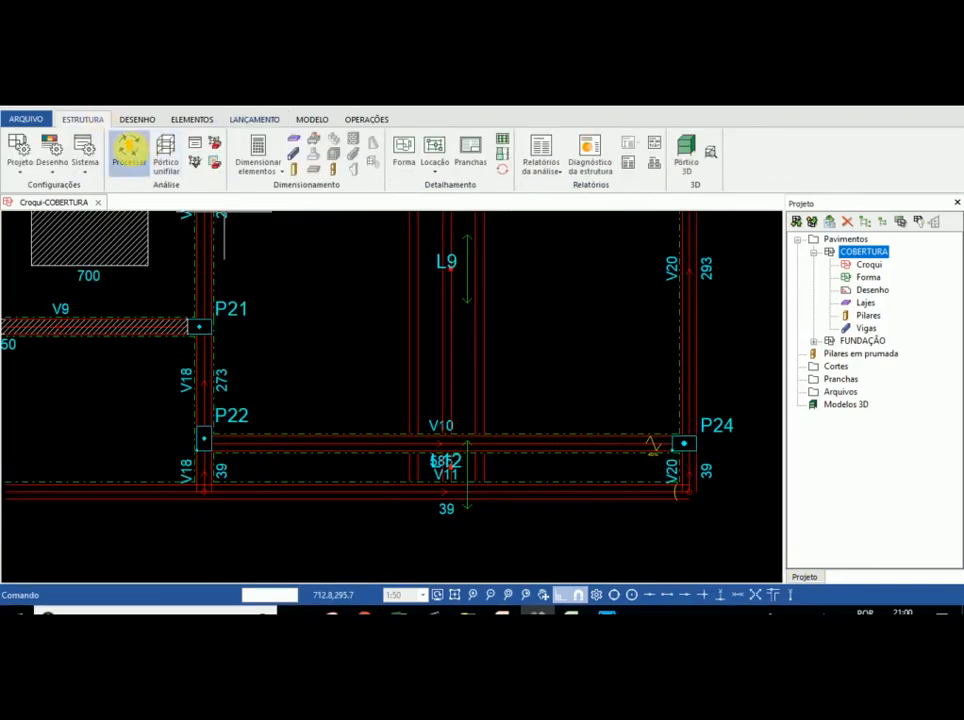
{"action": "left_click", "coordinate": [400, 397]}
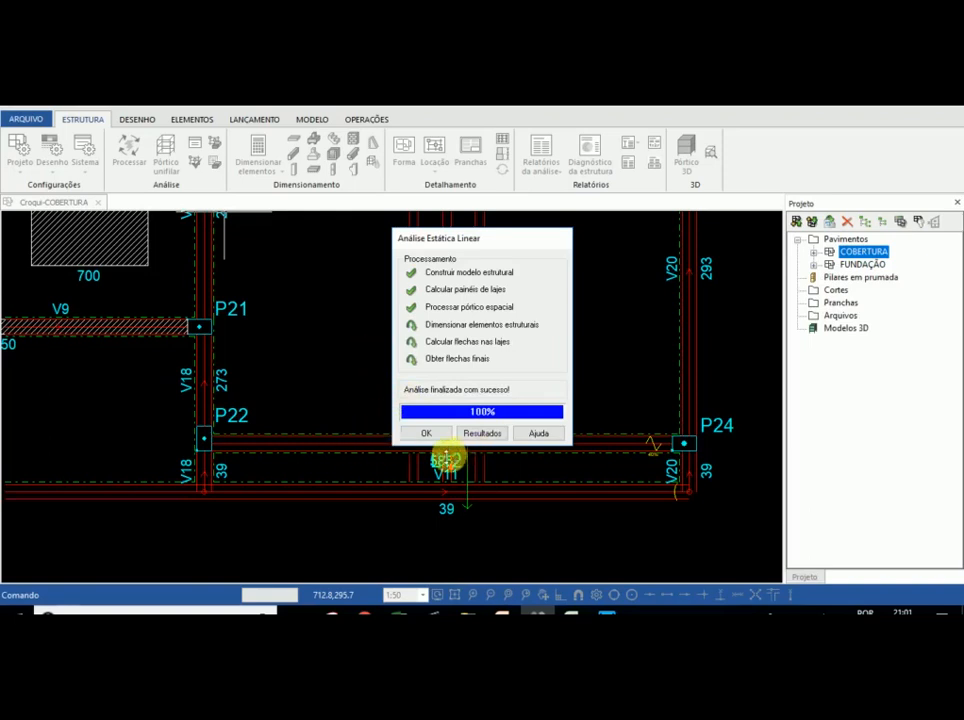
Glance at the x/d sheet in Excel, return to Eberick, and review and close the linear static analysis results
{"action": "left_click", "coordinate": [567, 612]}
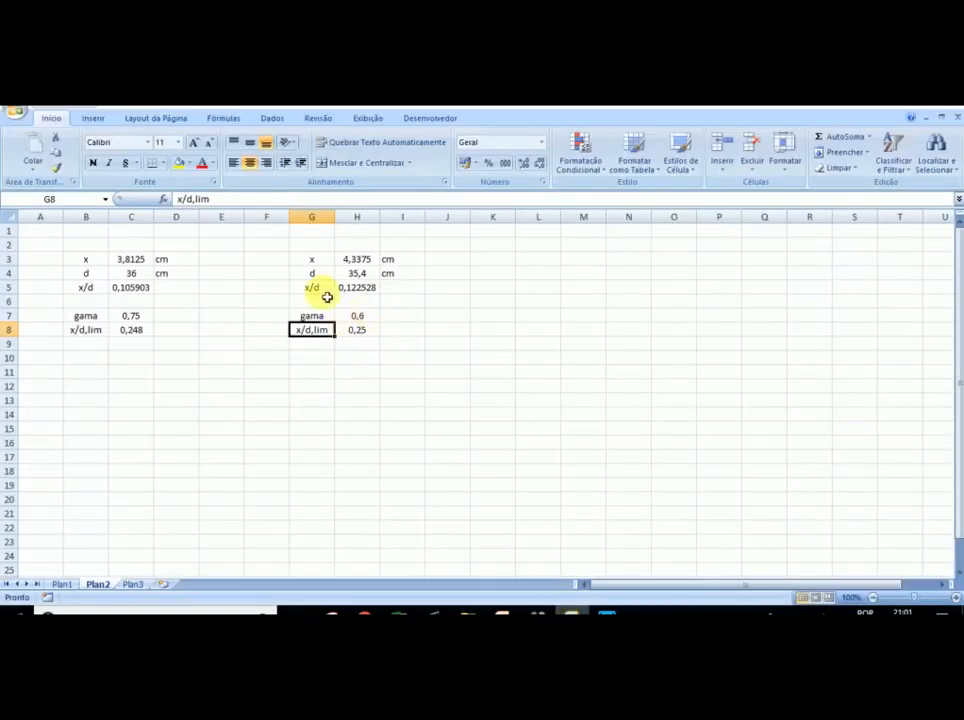
{"action": "left_click", "coordinate": [544, 612]}
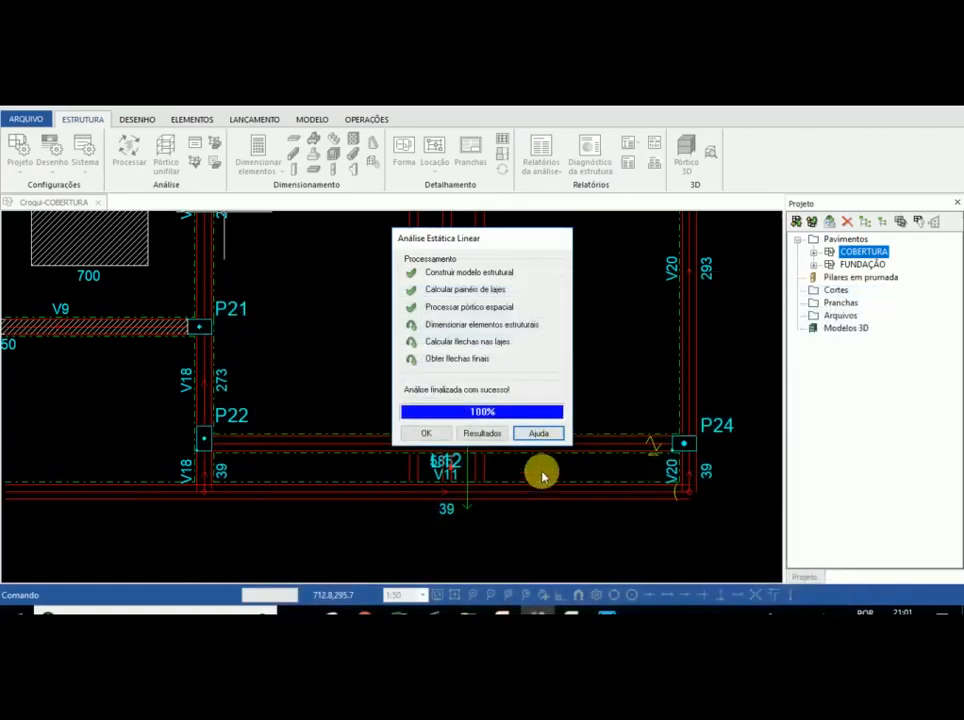
{"action": "left_click", "coordinate": [482, 434]}
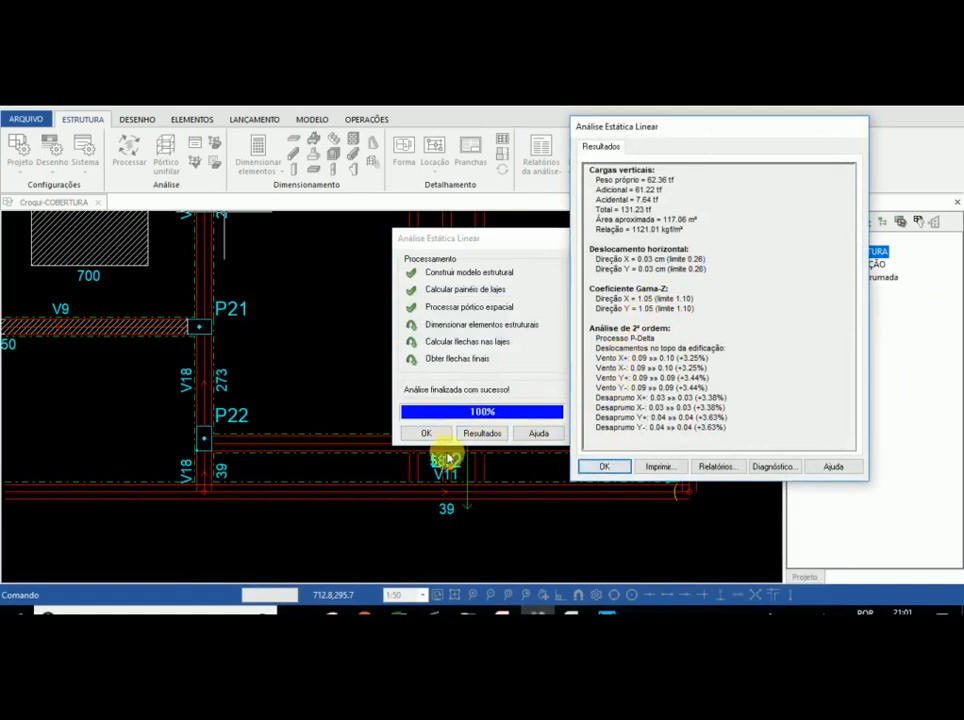
{"action": "left_click", "coordinate": [616, 466]}
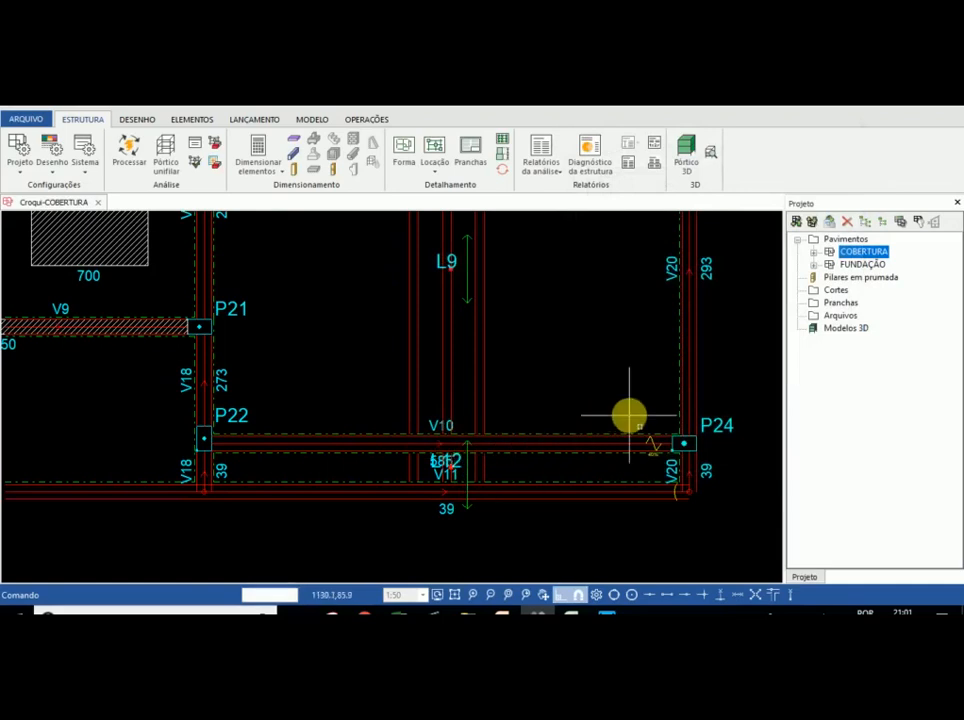
Open the COBERTURA beams window and display beam V10's design bending moment diagram in its own drawing window
{"action": "left_click", "coordinate": [813, 252]}
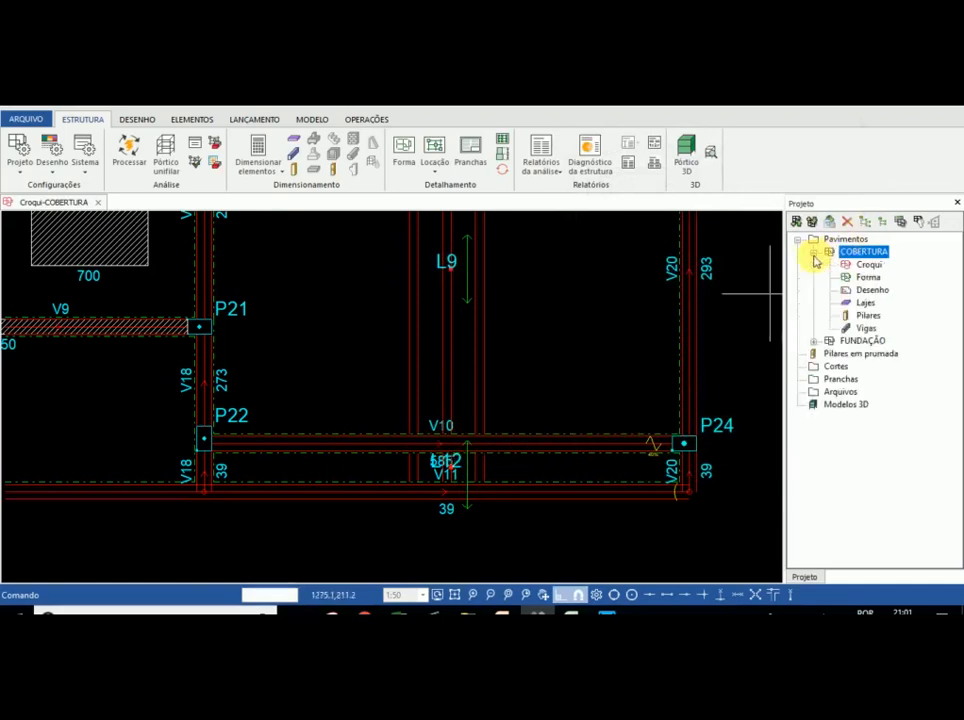
{"action": "left_click", "coordinate": [860, 328]}
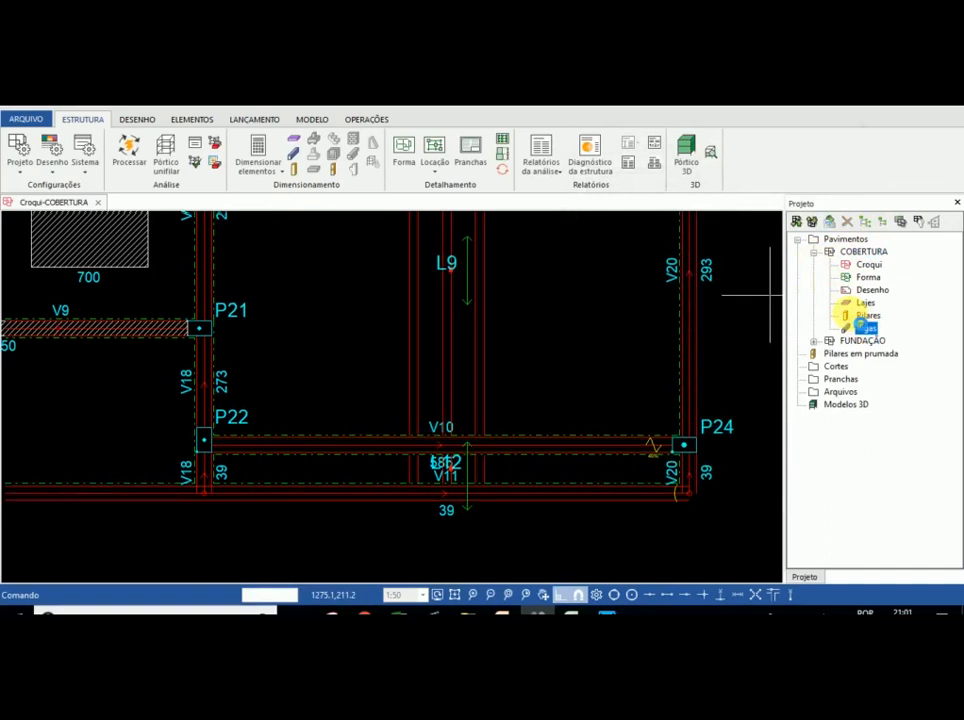
{"action": "double_click", "coordinate": [860, 328]}
{"action": "left_click", "coordinate": [66, 355]}
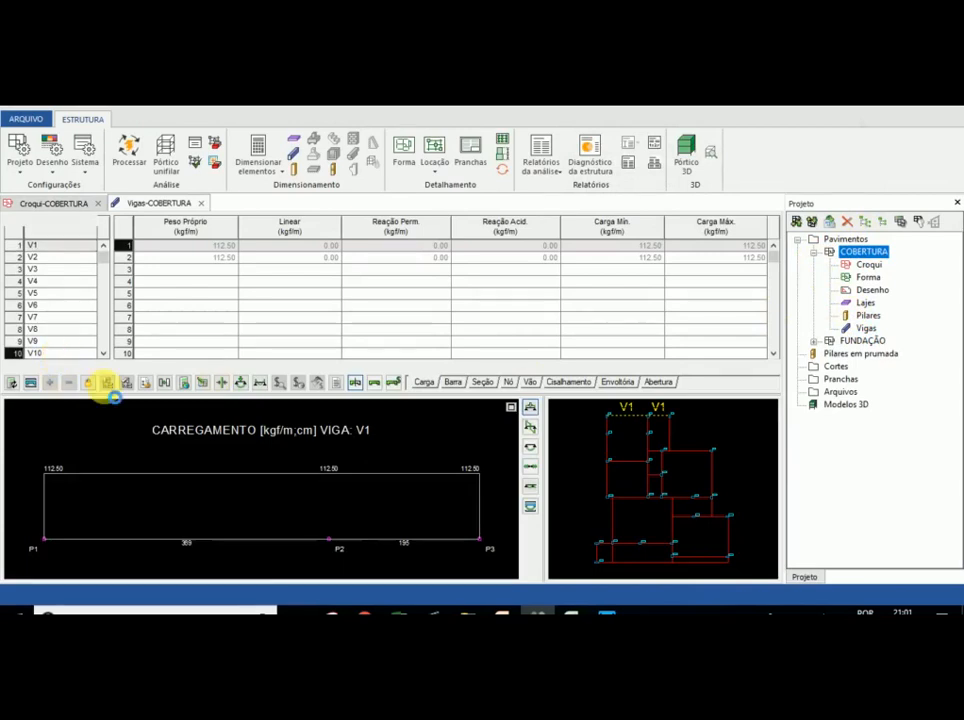
{"action": "left_click", "coordinate": [530, 448]}
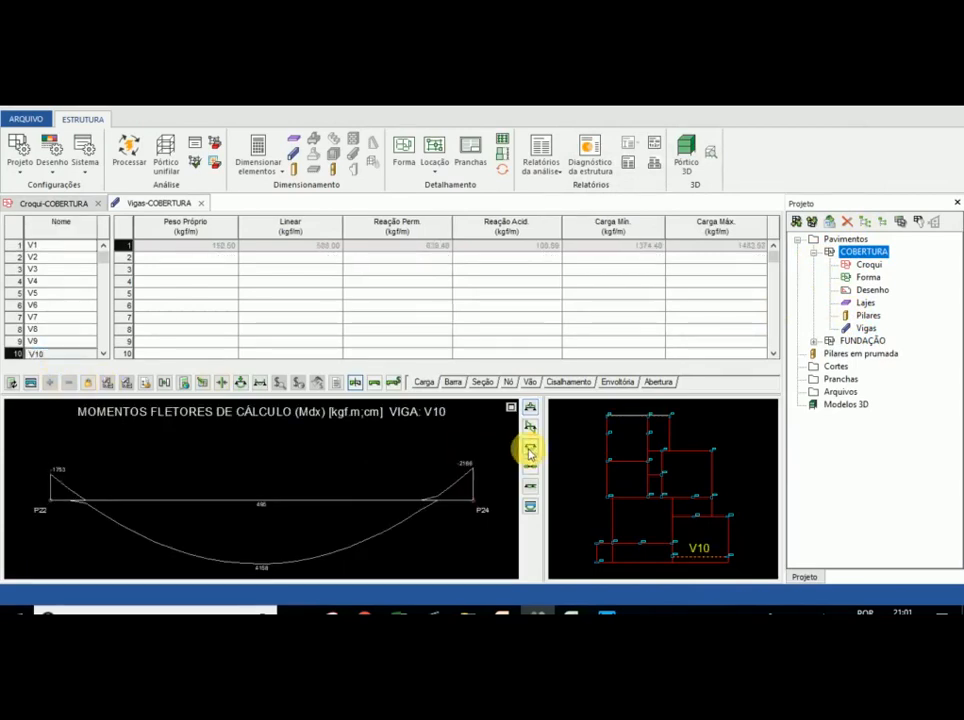
{"action": "left_click", "coordinate": [511, 407]}
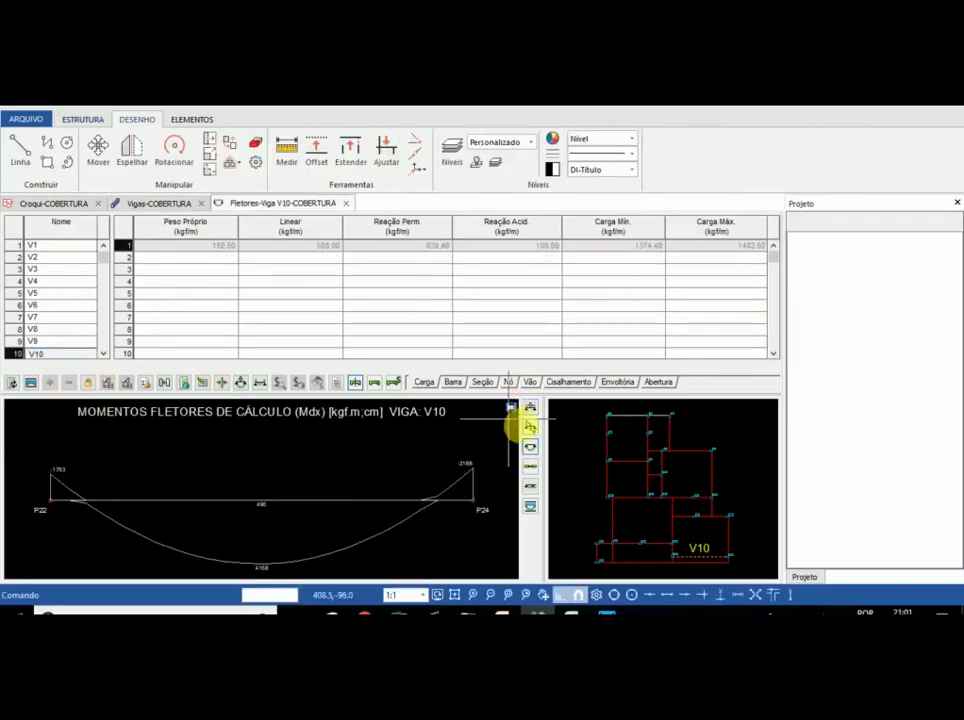
{"action": "scroll", "coordinate": [431, 330], "scroll_direction": "down", "scroll_amount": 1}
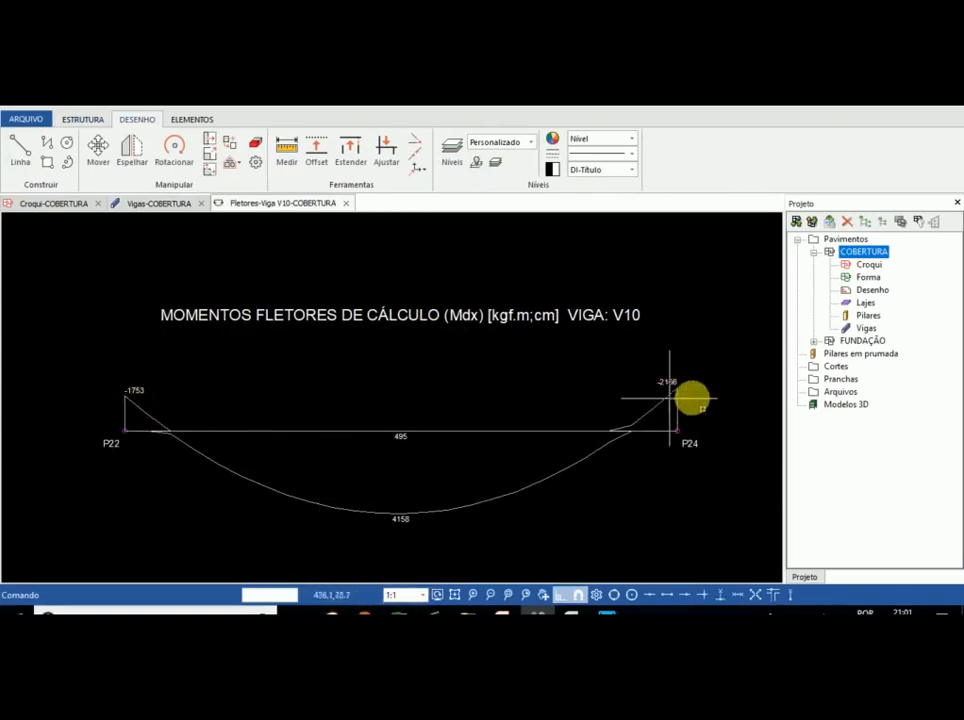
Compare V10's moment at P24 with the original diagram on sheet Plan1 in Excel, and return to Eberick
{"action": "left_click", "coordinate": [573, 613]}
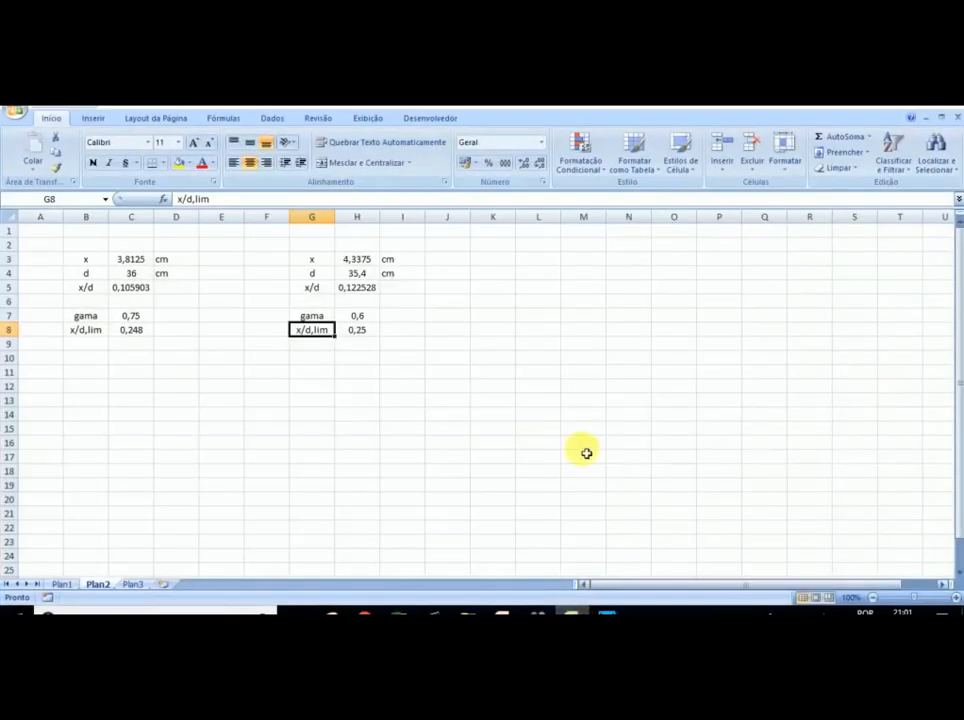
{"action": "left_click", "coordinate": [62, 584]}
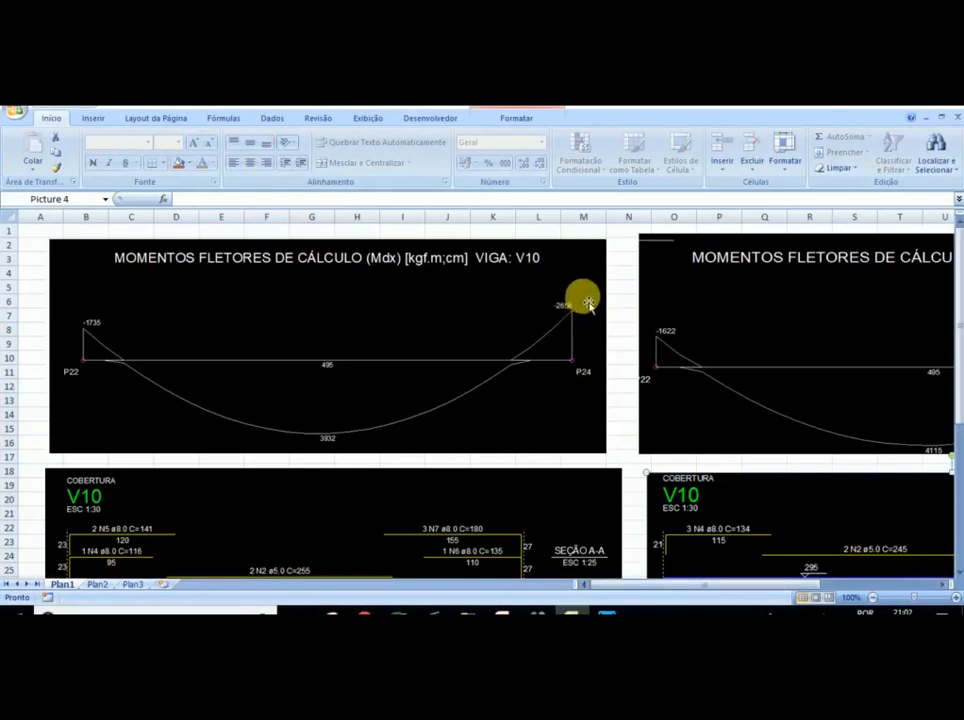
{"action": "left_click", "coordinate": [538, 613]}
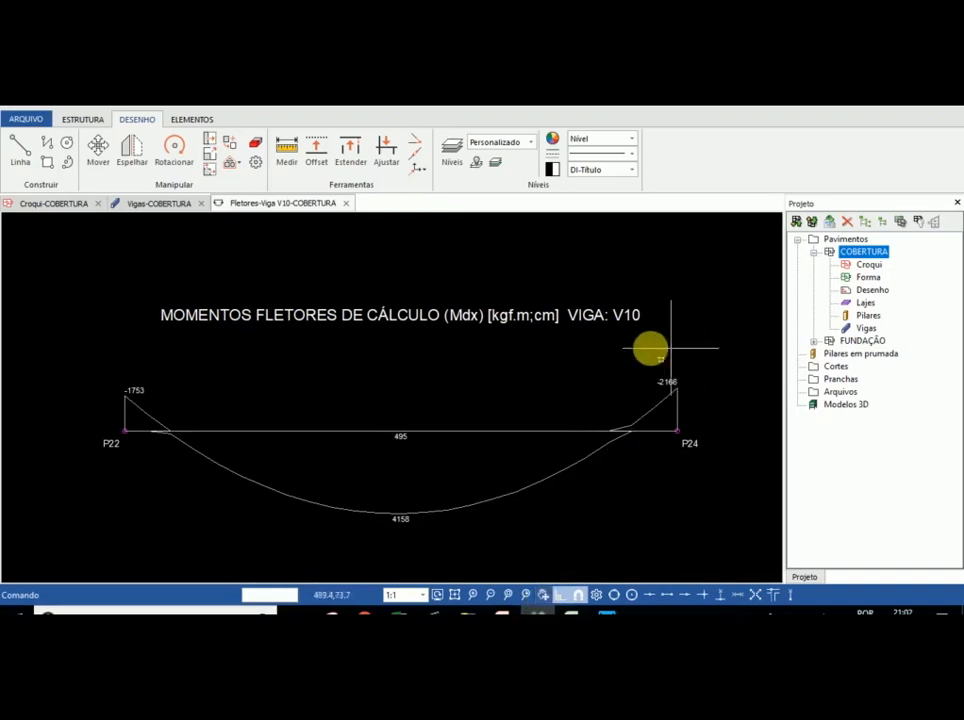